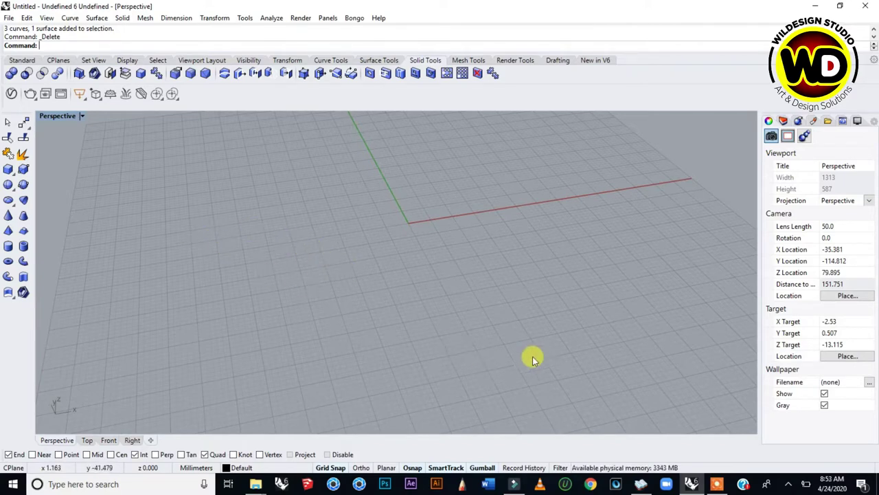
# - Switch to Encarta Dictionaries to read the definition of "extrude", and return to Rhino
pyautogui.click(640, 483)
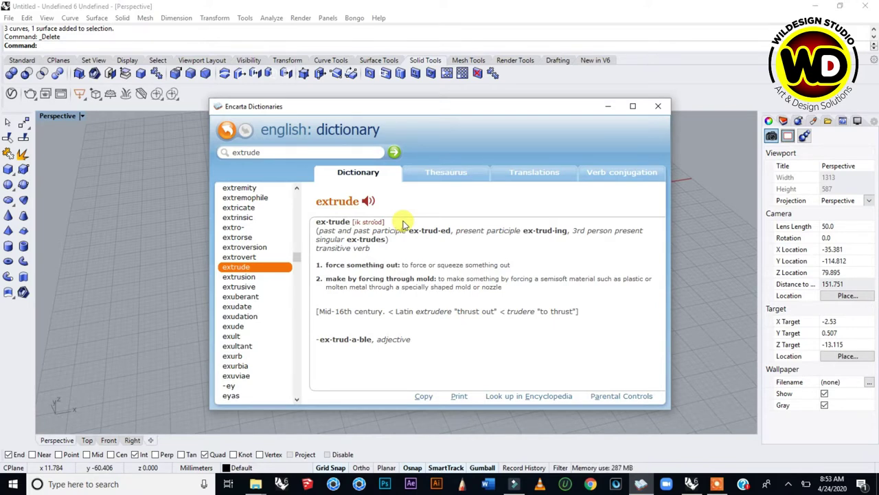
pyautogui.click(606, 110)
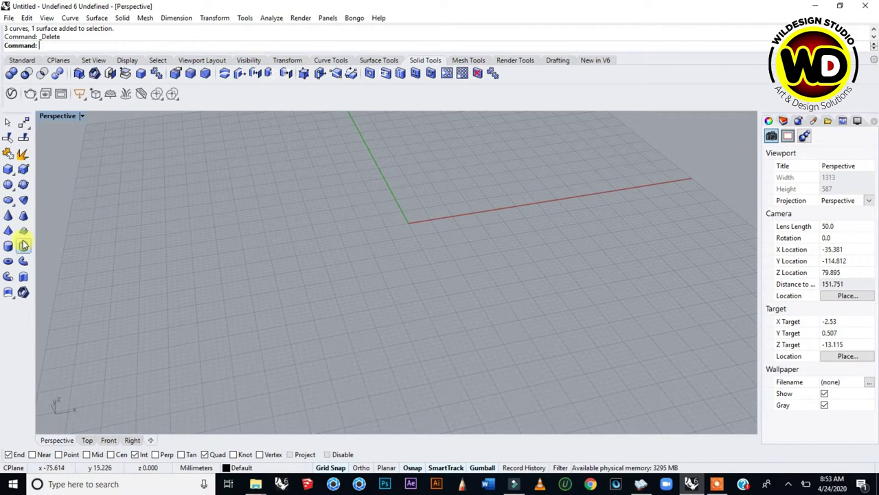
# - Draw a wavy S-shaped control point curve with five points across the ground plane, ending just past the red axis
pyautogui.click(21, 60)
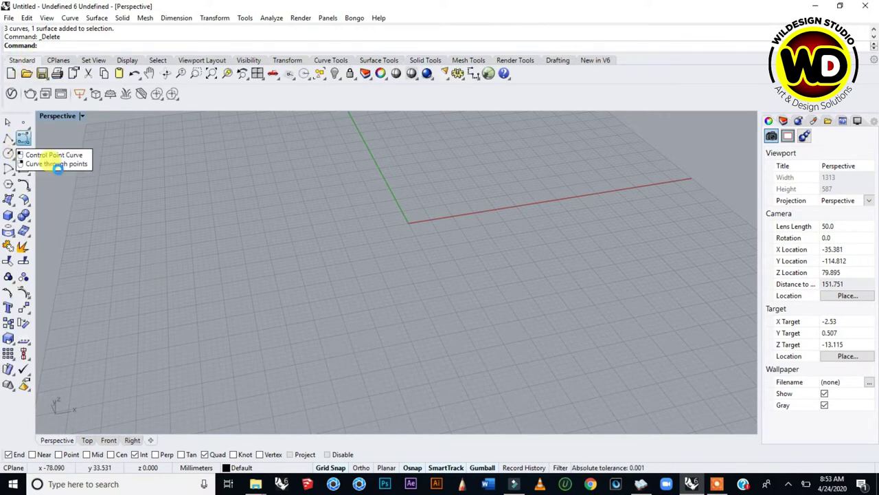
pyautogui.click(23, 138)
pyautogui.click(229, 257)
pyautogui.click(309, 281)
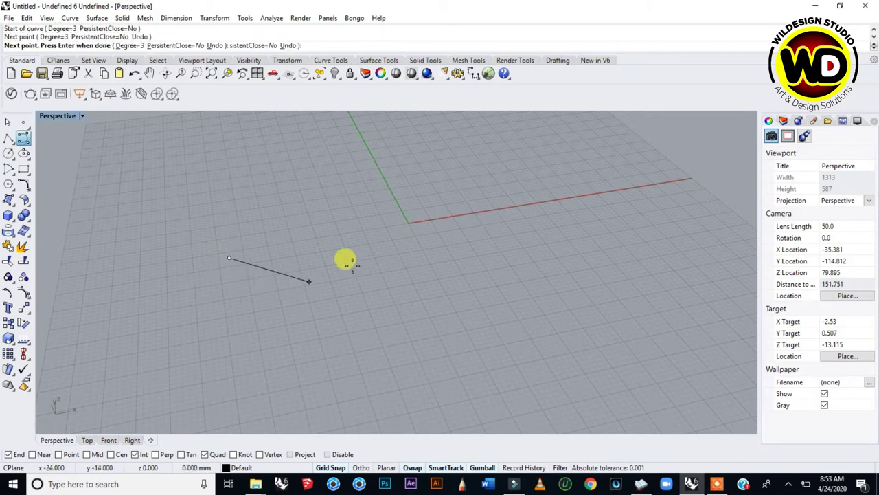
pyautogui.click(391, 210)
pyautogui.click(436, 191)
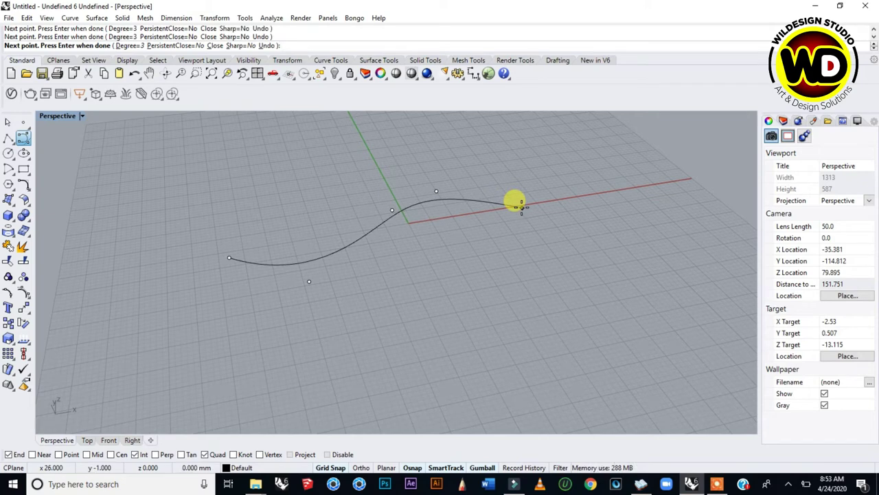
pyautogui.rightClick(522, 207)
# - Draw two circles behind the curve, one about 6.3 mm in radius and one about 8.1 mm centred on the green axis
pyautogui.scroll(-5, 379, 259)
pyautogui.moveTo(387, 231); pyautogui.dragTo(361, 281, button='right')
pyautogui.scroll(3, 361, 281)
pyautogui.scroll(3, 374, 225)
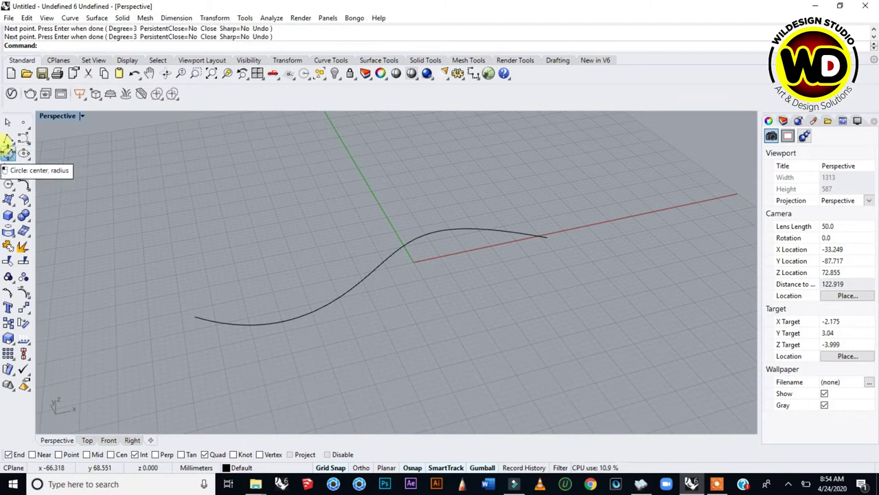
pyautogui.click(8, 151)
pyautogui.click(241, 206)
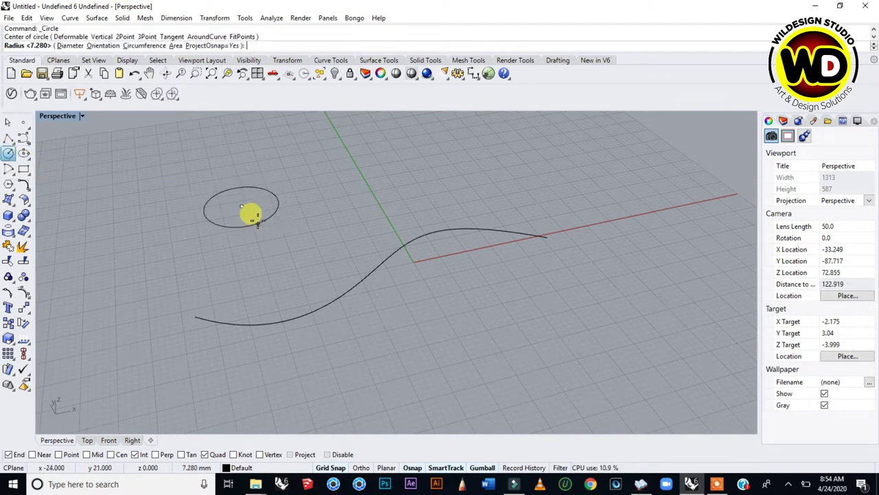
pyautogui.click(252, 214)
pyautogui.rightClick(359, 184)
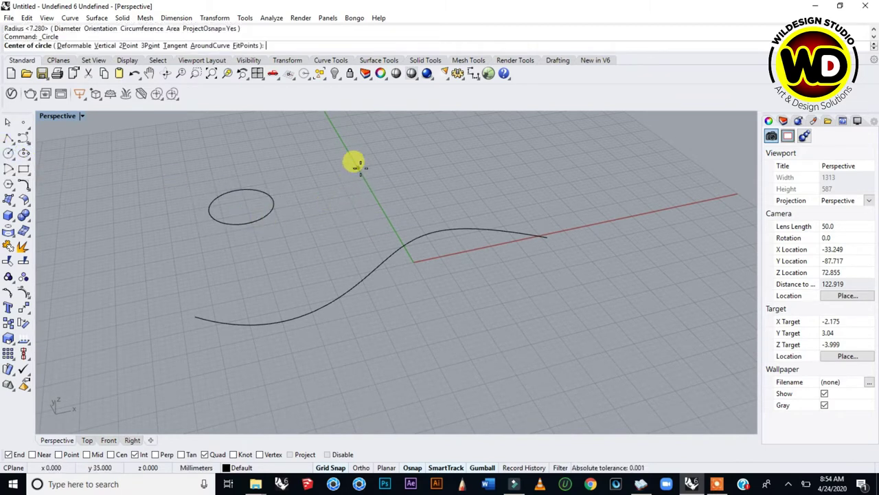
pyautogui.click(357, 167)
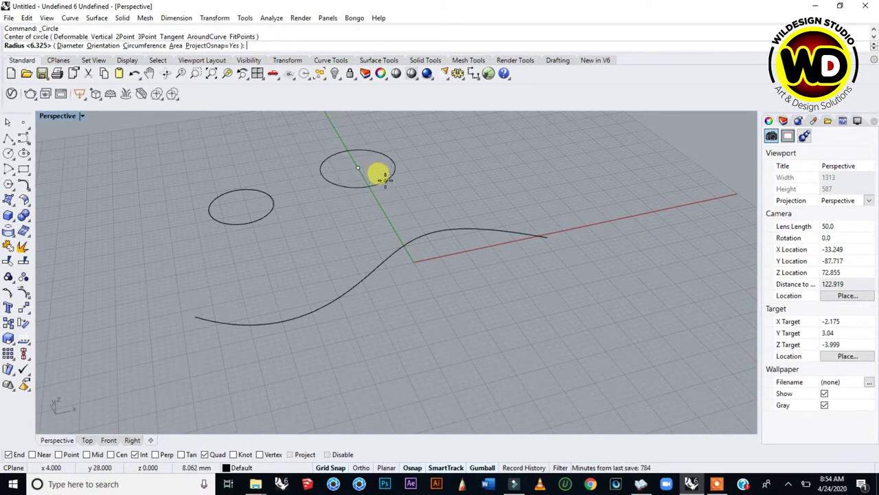
pyautogui.click(382, 175)
# - Draw two similar small corner-to-corner rectangles on the ground plane in front of the red axis
pyautogui.click(23, 169)
pyautogui.rightClick(205, 352)
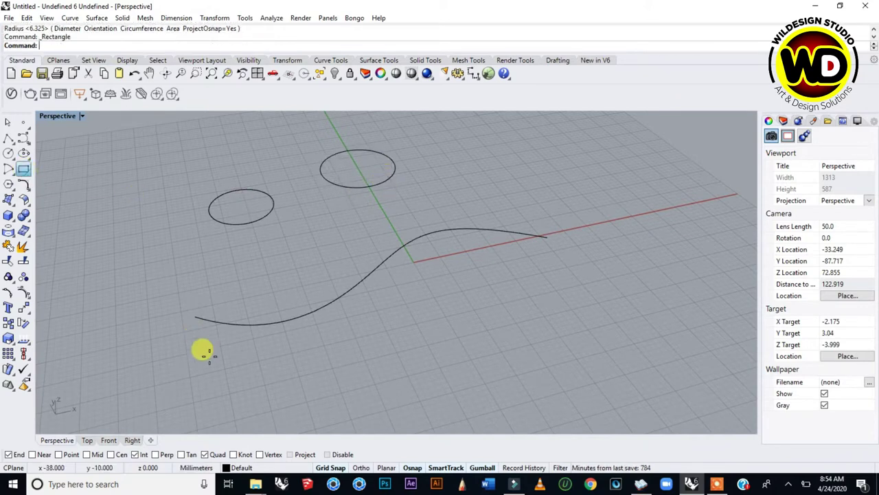
pyautogui.scroll(-3, 252, 320)
pyautogui.scroll(4, 279, 358)
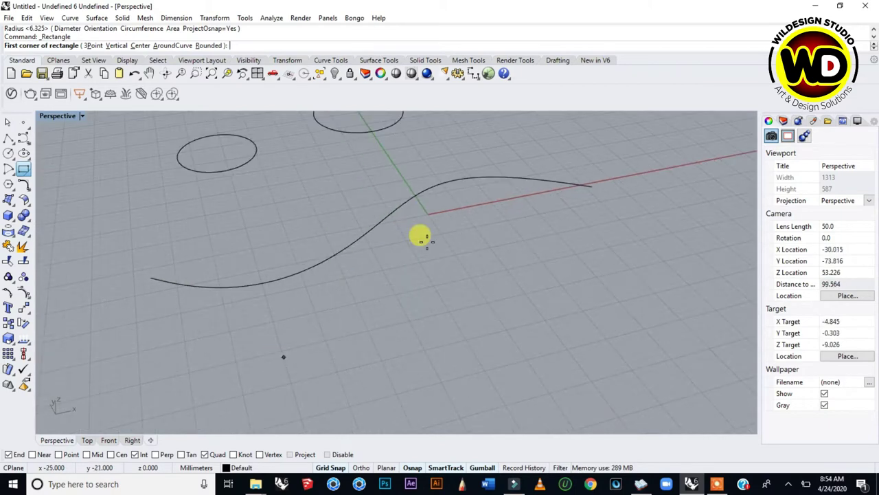
pyautogui.click(497, 226)
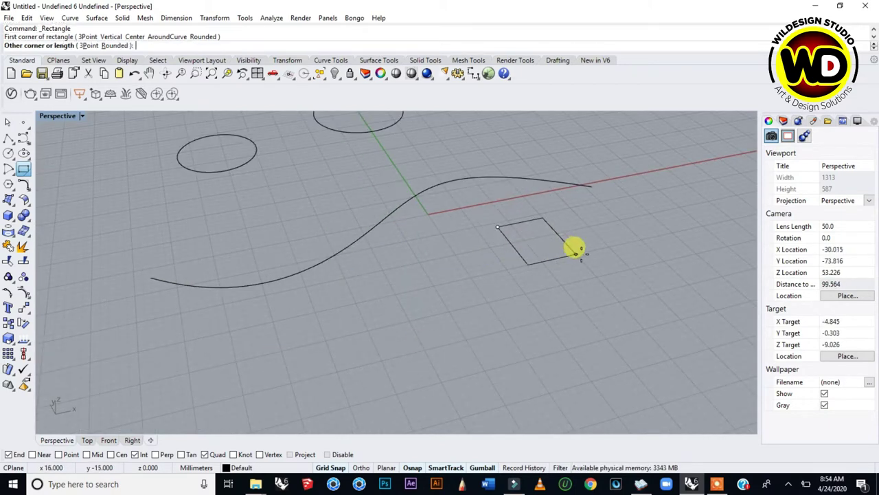
pyautogui.click(583, 252)
pyautogui.press('Return')
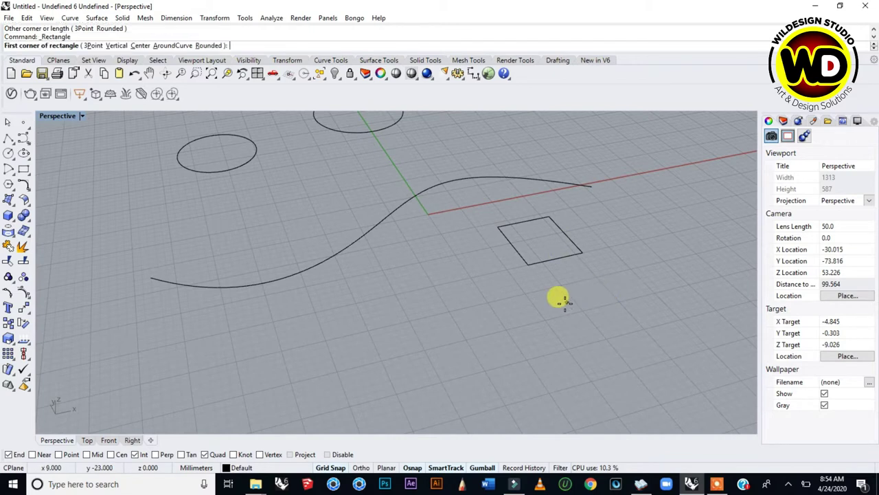
pyautogui.click(567, 301)
pyautogui.click(652, 320)
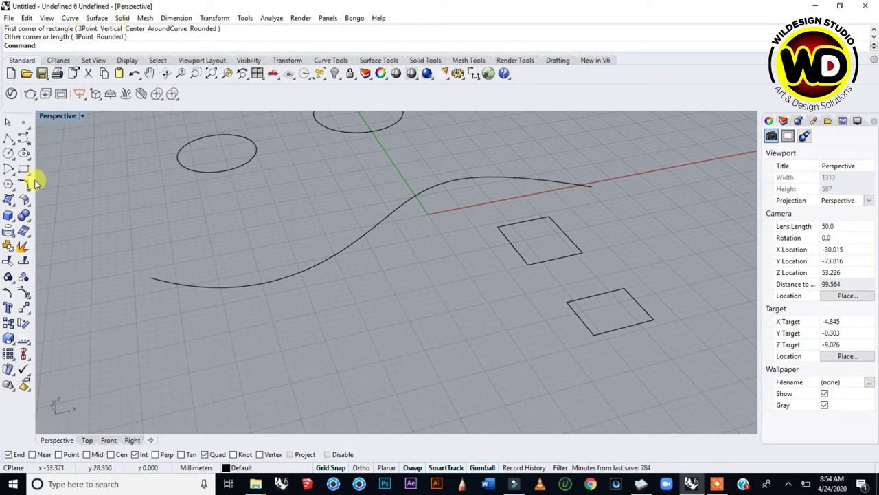
# - Create a rectangular corner-to-corner plane surface in front of the wavy curve
pyautogui.click(94, 19)
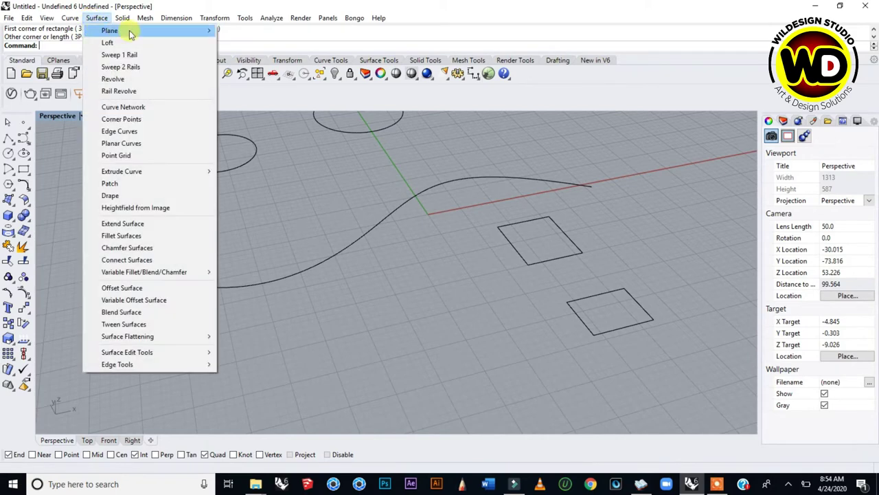
pyautogui.moveTo(107, 30)
pyautogui.click(247, 31)
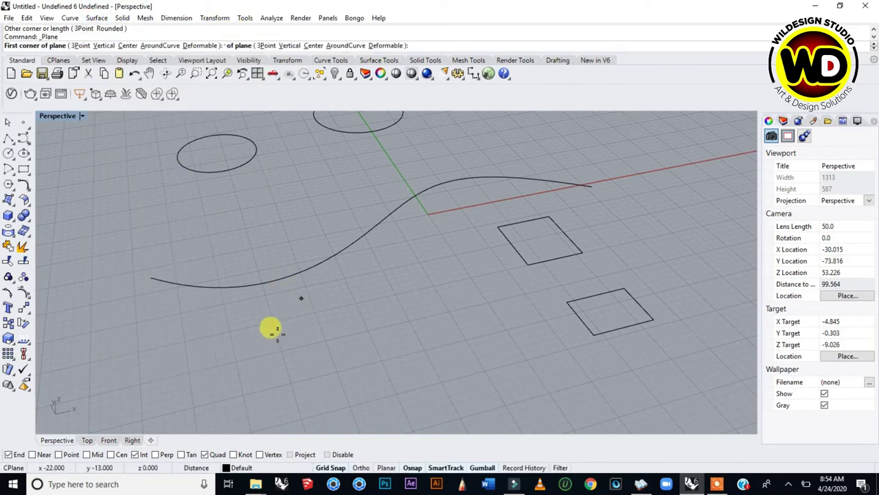
pyautogui.click(279, 338)
pyautogui.click(378, 388)
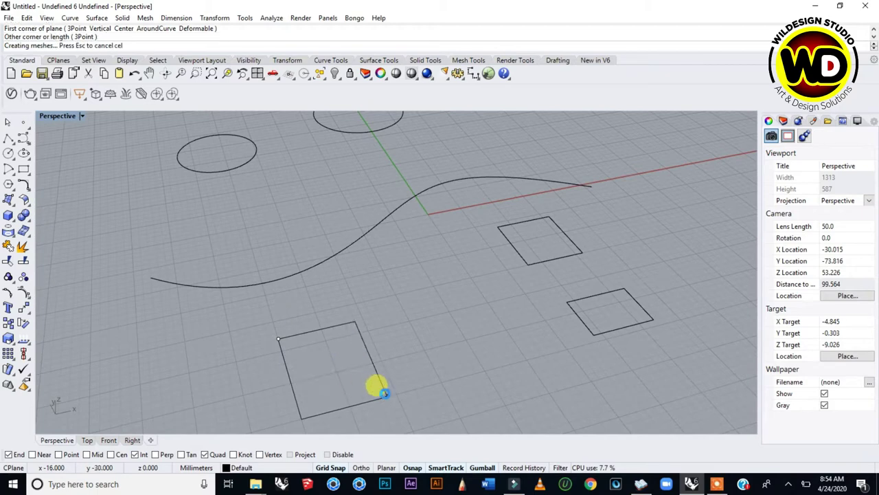
# - Select a rectangle and a circle in turn to examine them as closed curves, clearing the selection each time
pyautogui.moveTo(386, 394); pyautogui.dragTo(380, 347, button='right')
pyautogui.moveTo(563, 221); pyautogui.dragTo(506, 219, button='right')
pyautogui.click(506, 219)
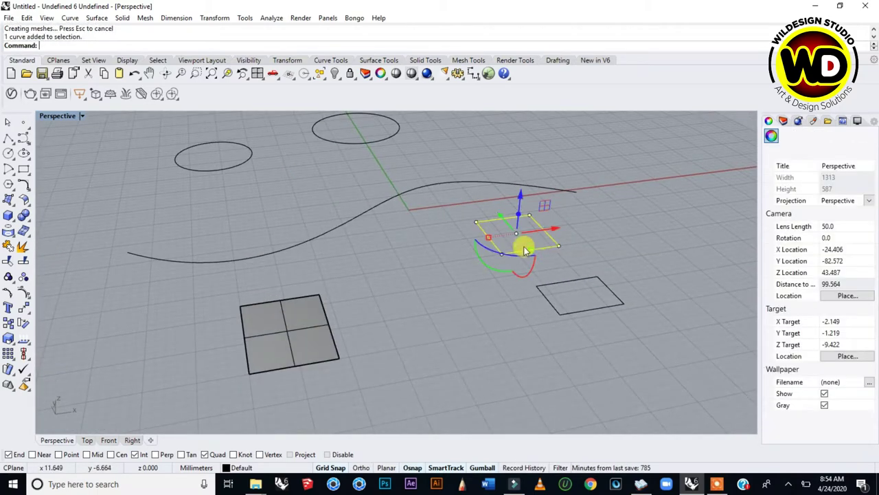
pyautogui.press('Escape')
pyautogui.click(357, 143)
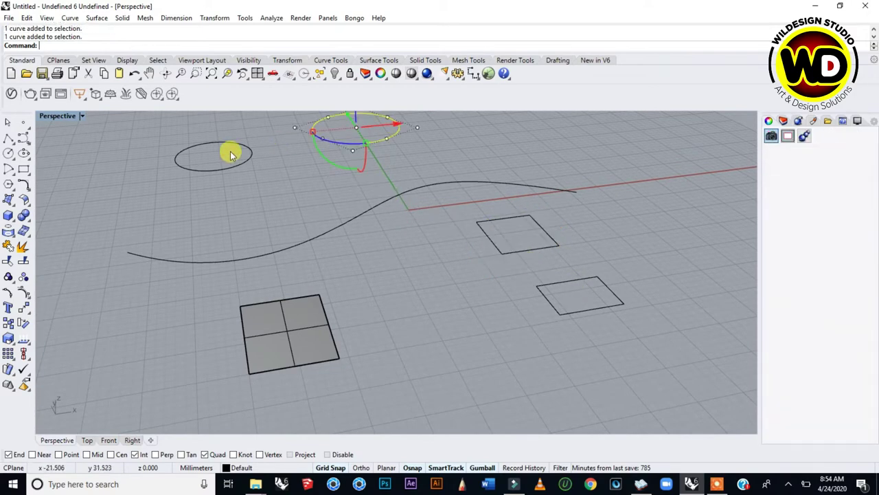
pyautogui.press('Escape')
# - Select the plane surface and examine it close up from several angles, leaving it deselected
pyautogui.click(301, 337)
pyautogui.moveTo(307, 359); pyautogui.dragTo(304, 331, button='right')
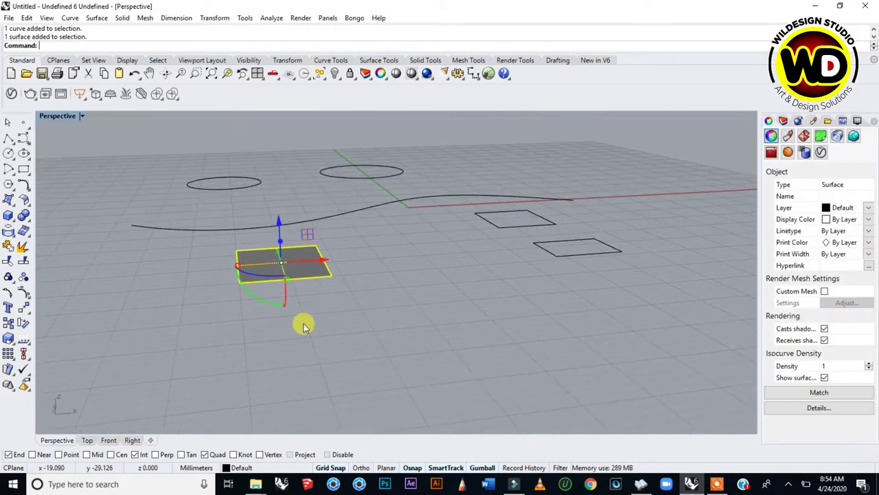
pyautogui.scroll(5, 290, 265)
pyautogui.moveTo(291, 265); pyautogui.dragTo(367, 275, button='right')
pyautogui.press('Escape')
pyautogui.scroll(-3, 341, 276)
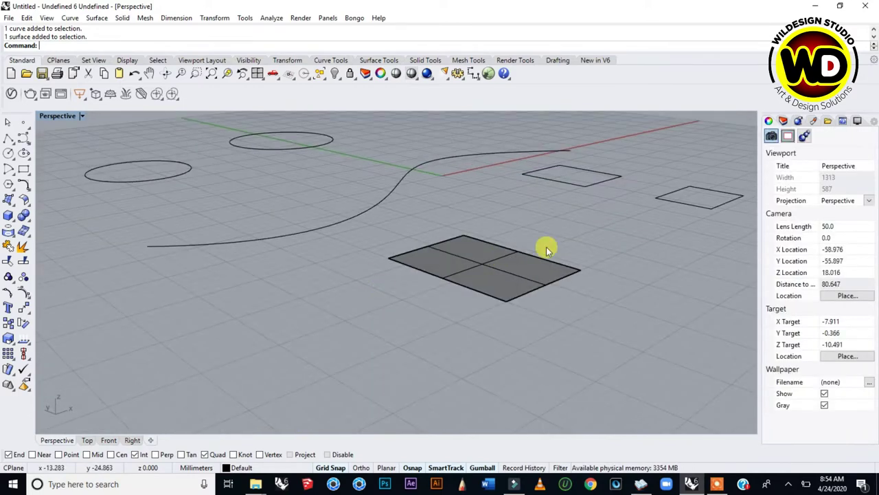
pyautogui.scroll(3, 546, 248)
pyautogui.scroll(-2, 472, 257)
pyautogui.moveTo(447, 285); pyautogui.dragTo(331, 297, button='right')
pyautogui.scroll(2, 329, 330)
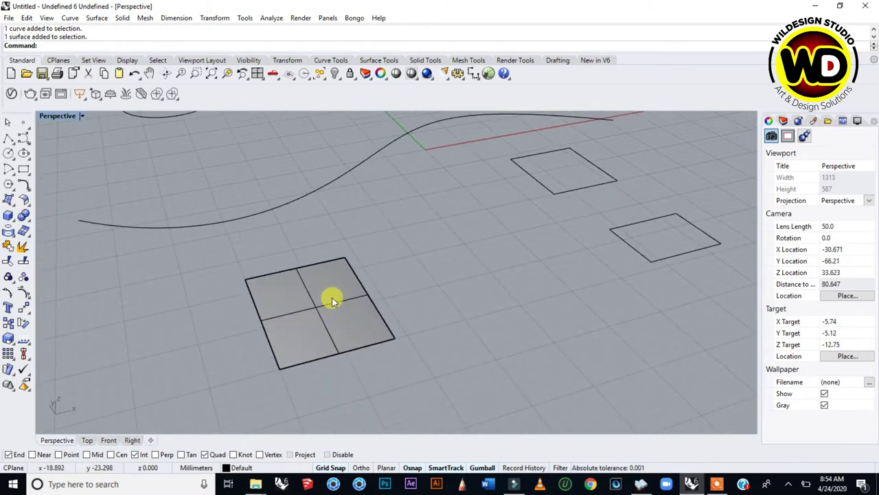
pyautogui.click(332, 298)
pyautogui.press('Escape')
pyautogui.press('Home')
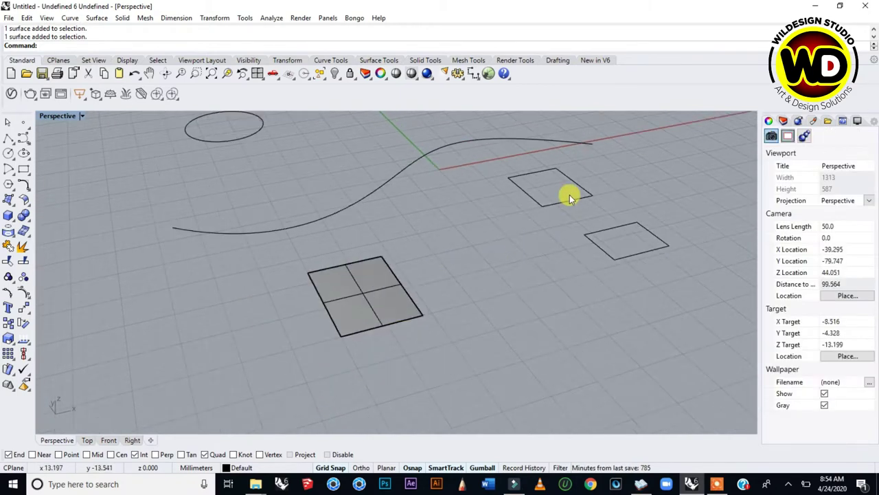
# - Select each of the two rectangles in turn to compare them with the plane surface, and clear the selection
pyautogui.click(579, 189)
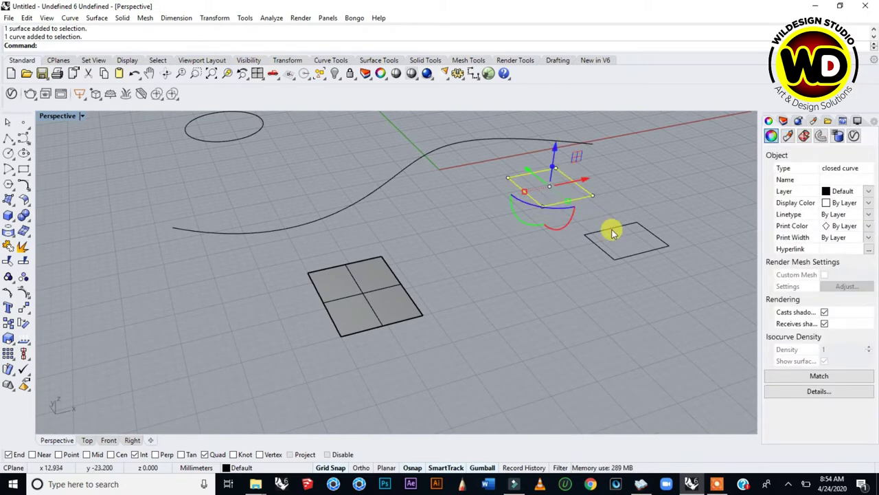
pyautogui.moveTo(422, 289); pyautogui.dragTo(434, 154, button='right')
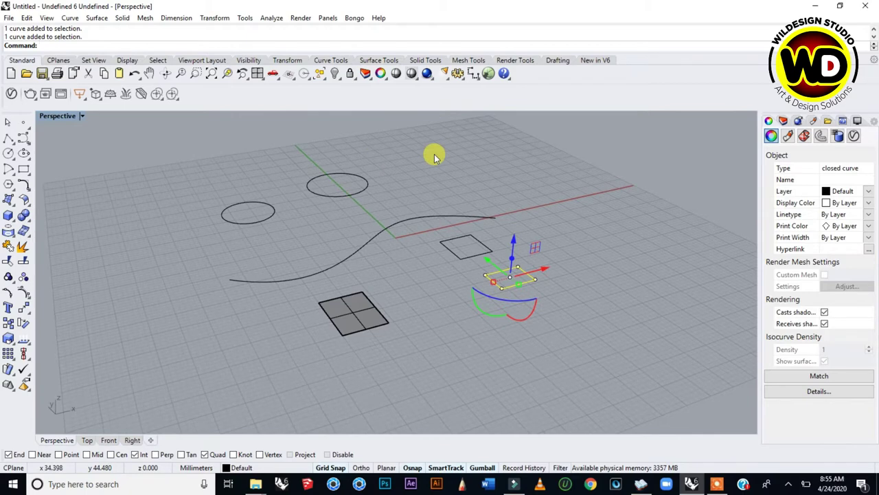
pyautogui.scroll(2, 434, 154)
pyautogui.click(457, 182)
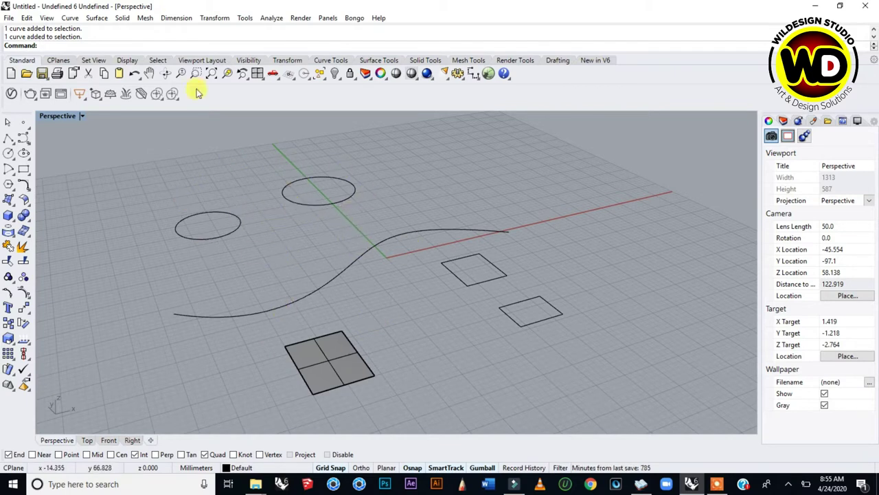
# - Review the Extrude Curve commands for surfaces and the Extrude Planar Curve and Extrude Surface commands for solids
pyautogui.click(96, 19)
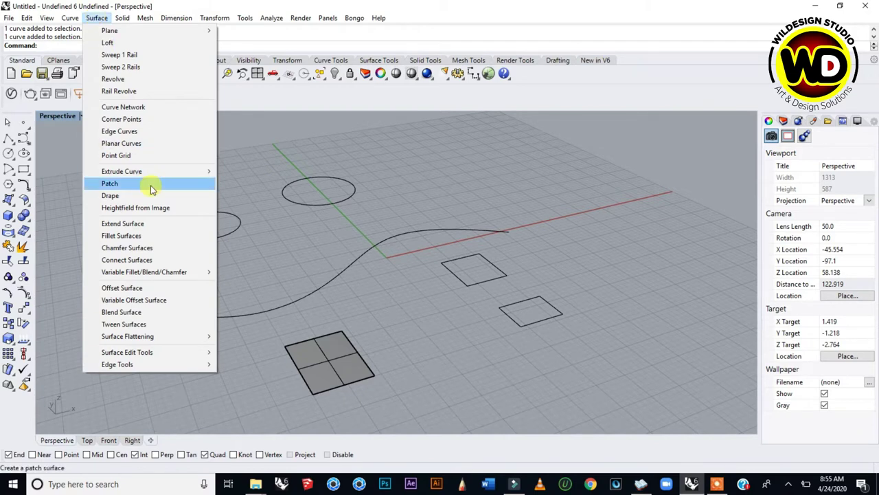
pyautogui.moveTo(152, 177)
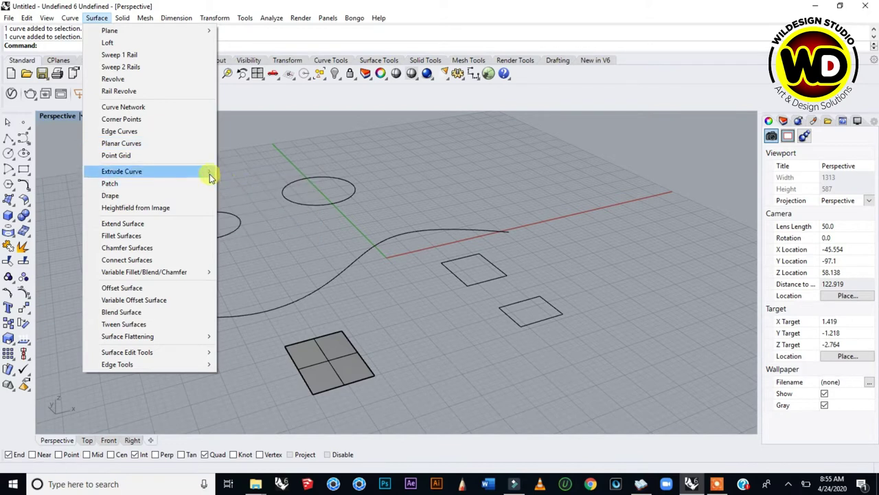
pyautogui.moveTo(206, 171)
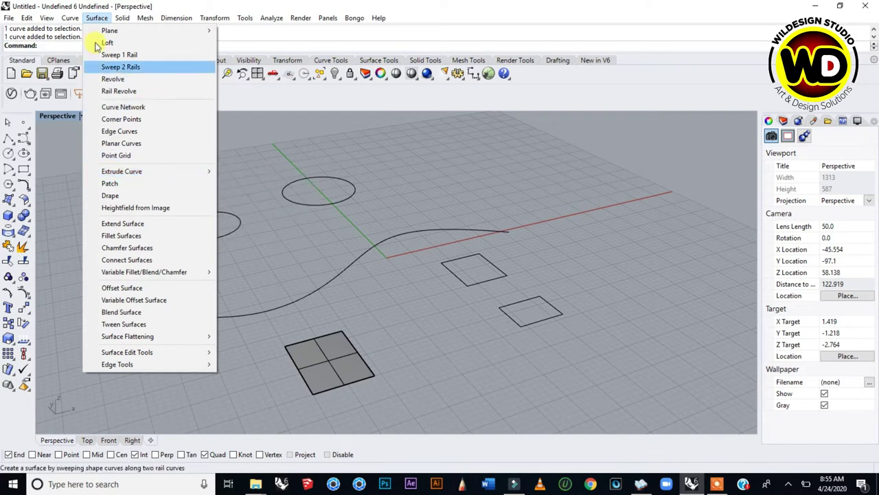
pyautogui.moveTo(122, 18)
pyautogui.moveTo(167, 230)
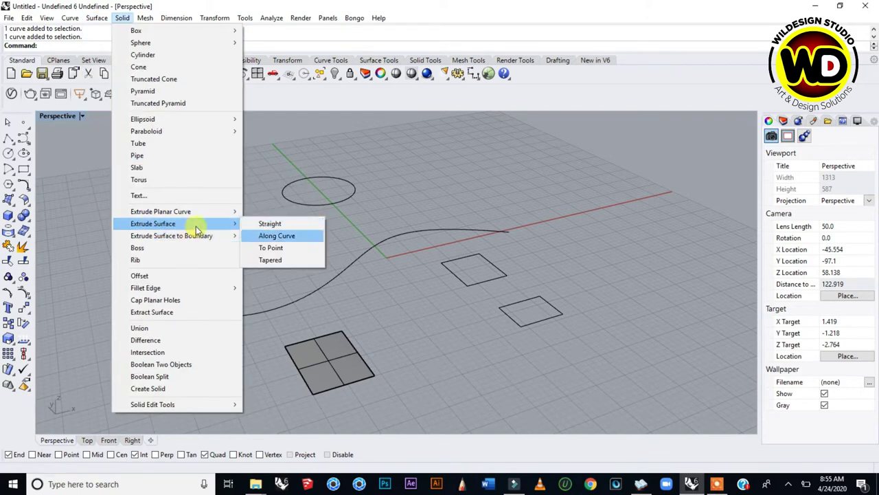
pyautogui.moveTo(223, 229)
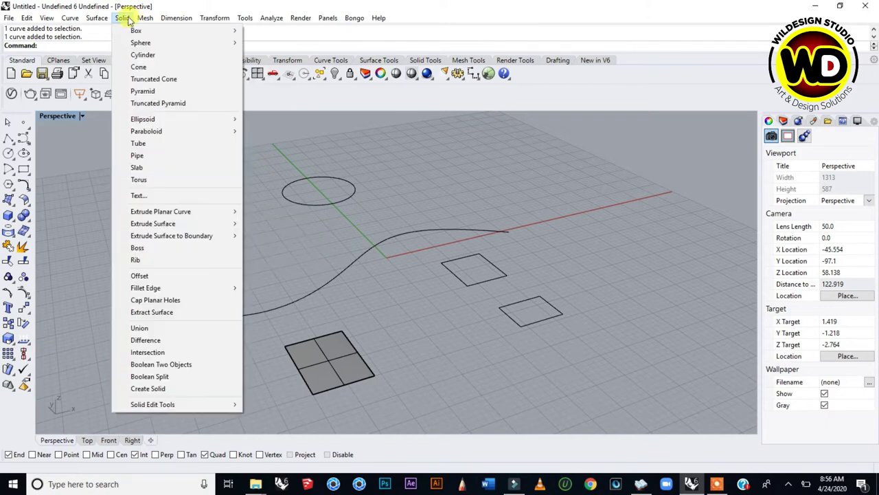
pyautogui.moveTo(182, 216)
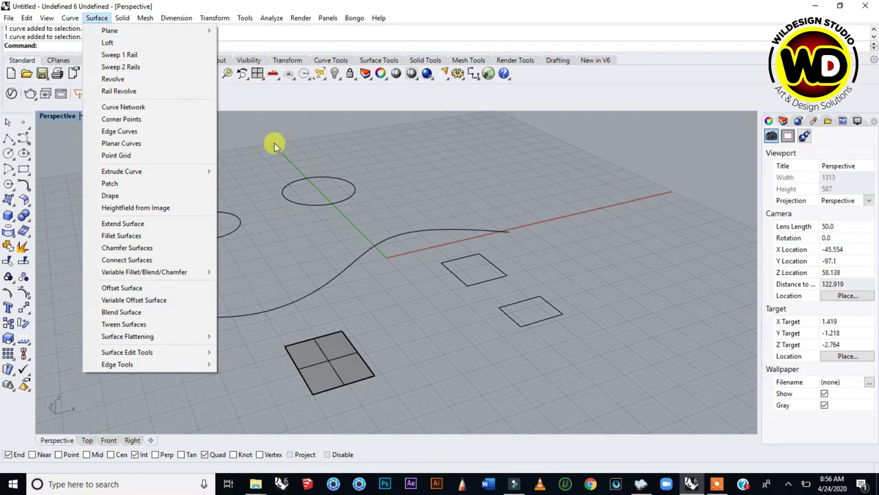
pyautogui.click(250, 128)
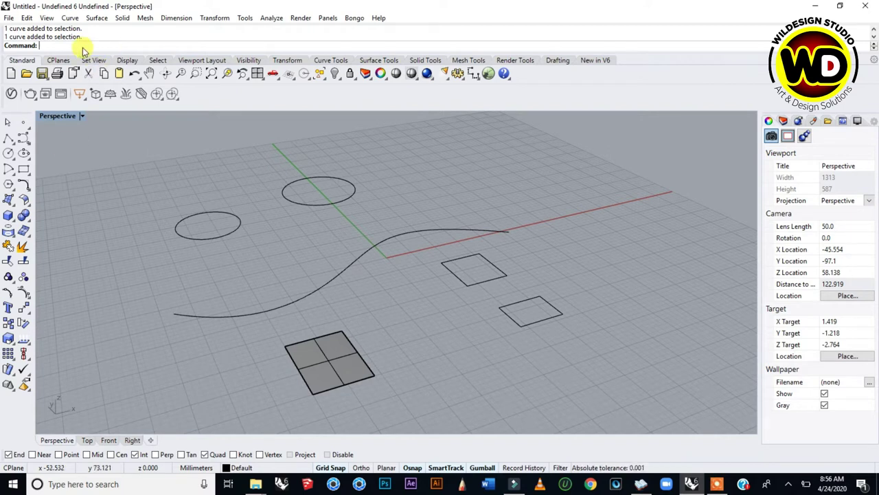
# - Detach the Solid Creation tool set and float it over the Perspective viewport
pyautogui.click(14, 224)
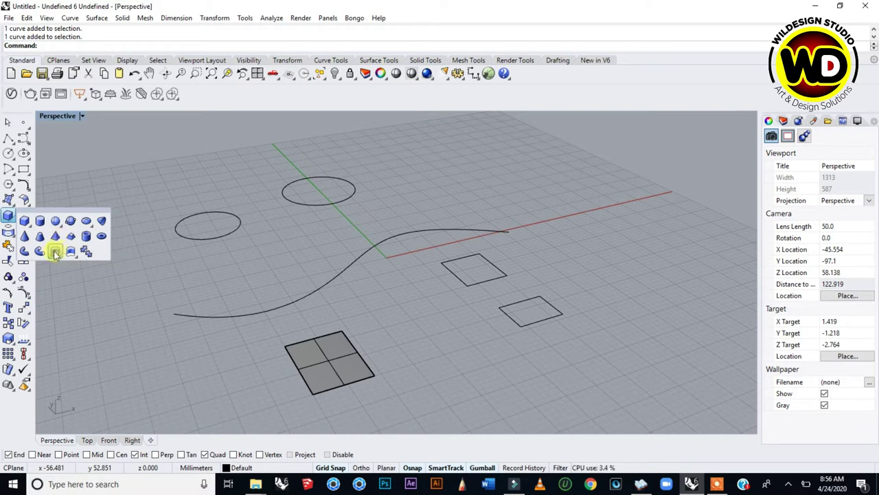
pyautogui.moveTo(58, 215); pyautogui.dragTo(88, 130)
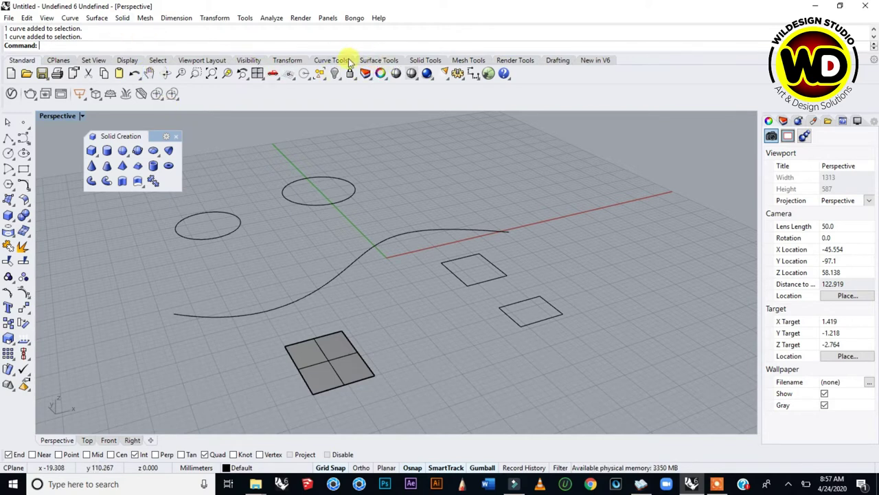
# - Compare the extrusion tools in the surface and solid tool sets, and move the floating Solid Creation set clear of the curves
pyautogui.click(385, 61)
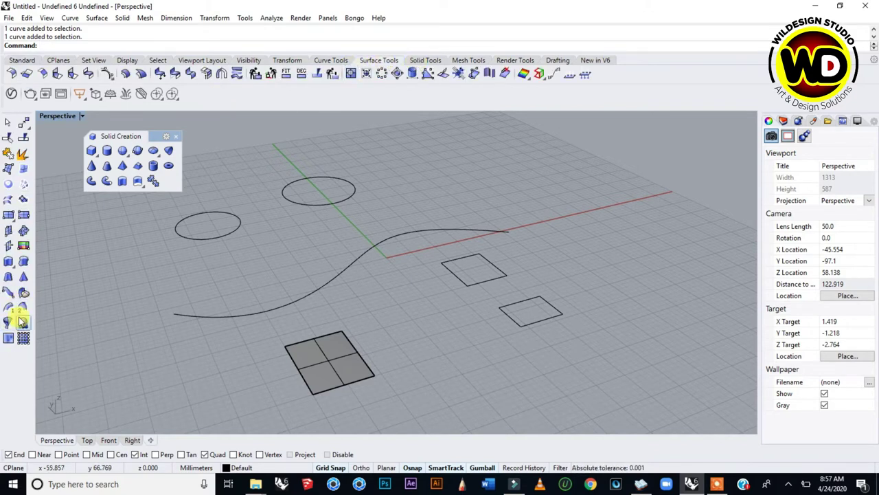
pyautogui.click(9, 264)
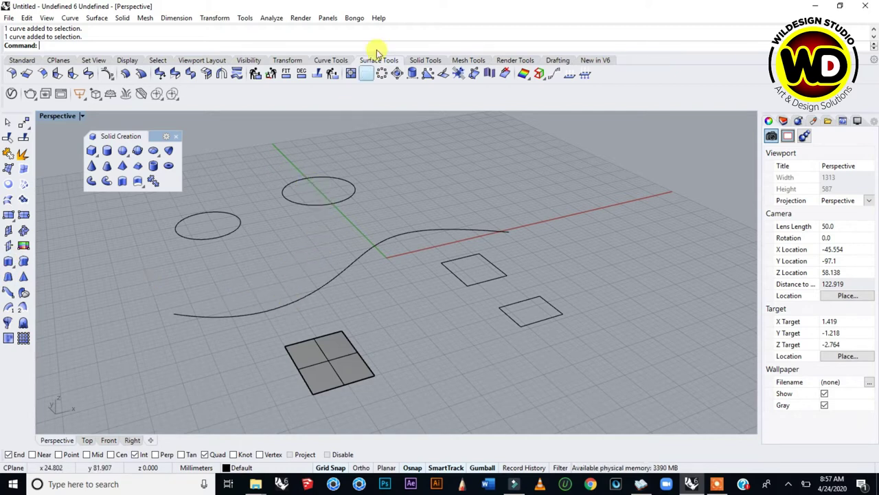
pyautogui.click(425, 60)
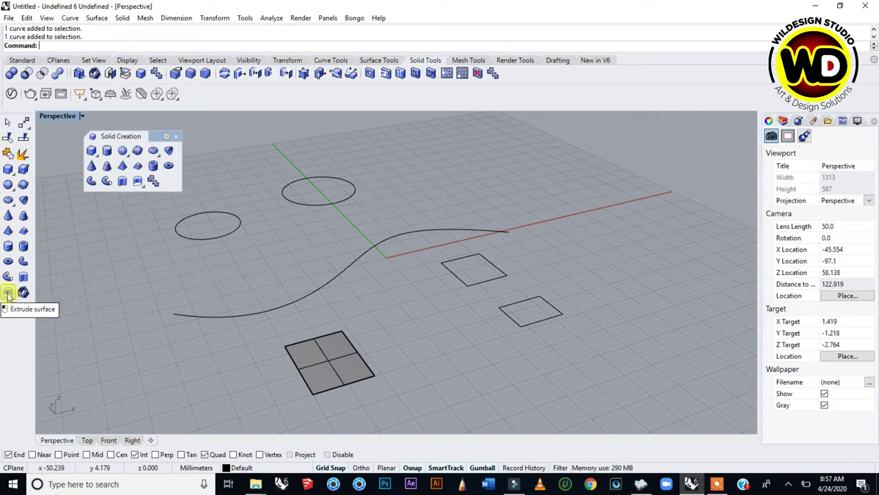
pyautogui.moveTo(151, 138); pyautogui.dragTo(675, 144)
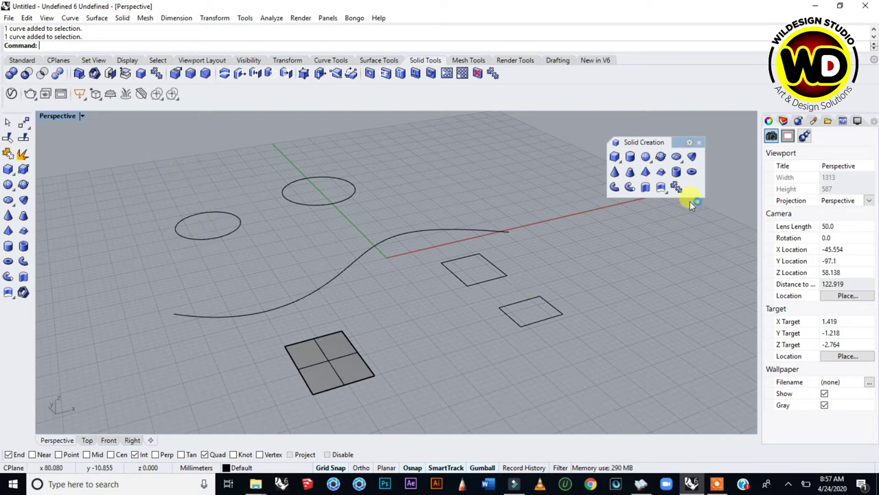
# - Extrude the circle lying off the green axis 14 mm upward as a capped solid, with Solid set to Yes
pyautogui.click(646, 188)
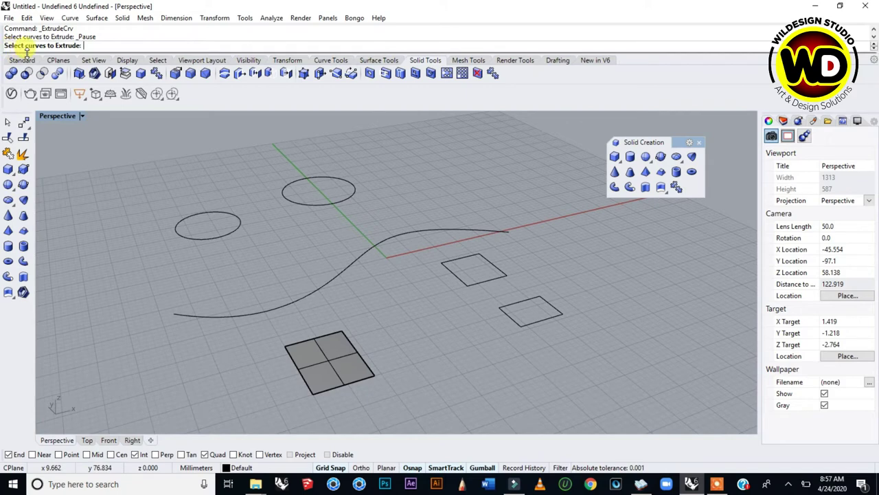
pyautogui.moveTo(165, 285); pyautogui.dragTo(313, 249, button='right')
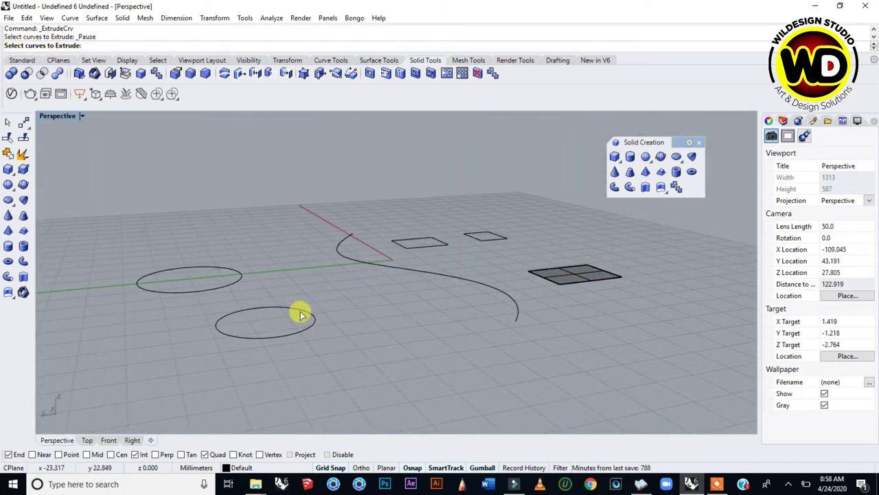
pyautogui.moveTo(300, 315); pyautogui.dragTo(289, 309, button='right')
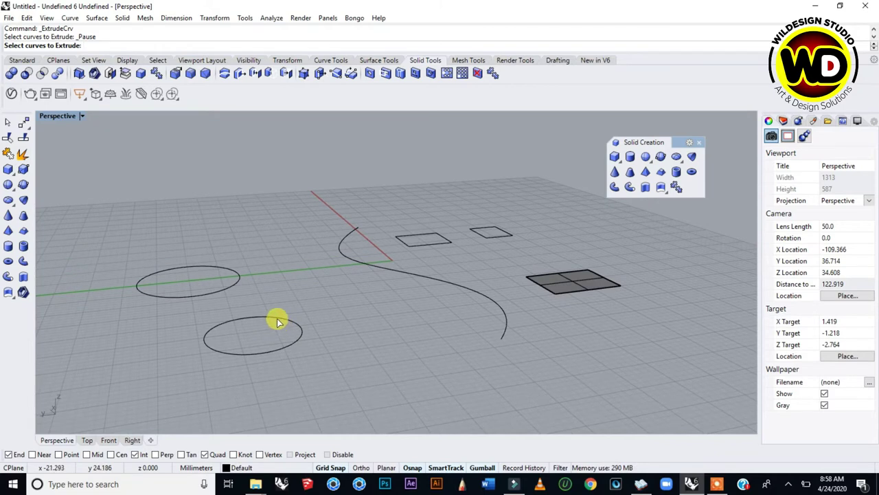
pyautogui.click(278, 320)
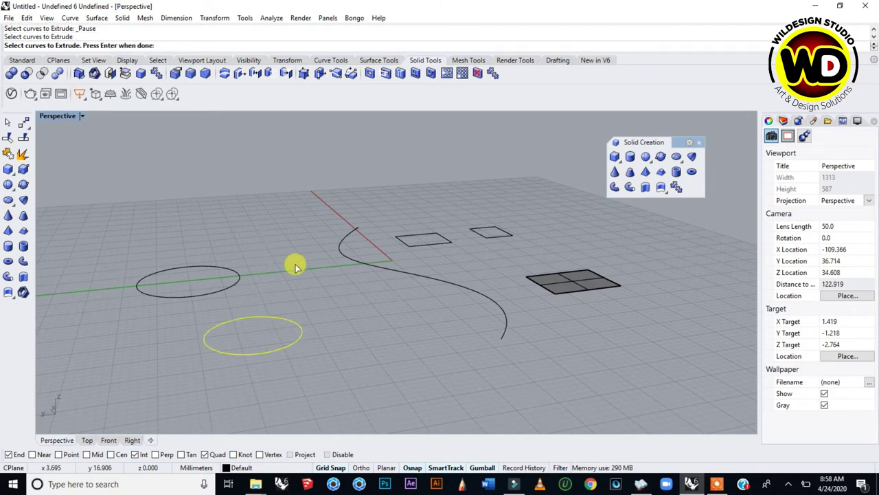
pyautogui.press('Return')
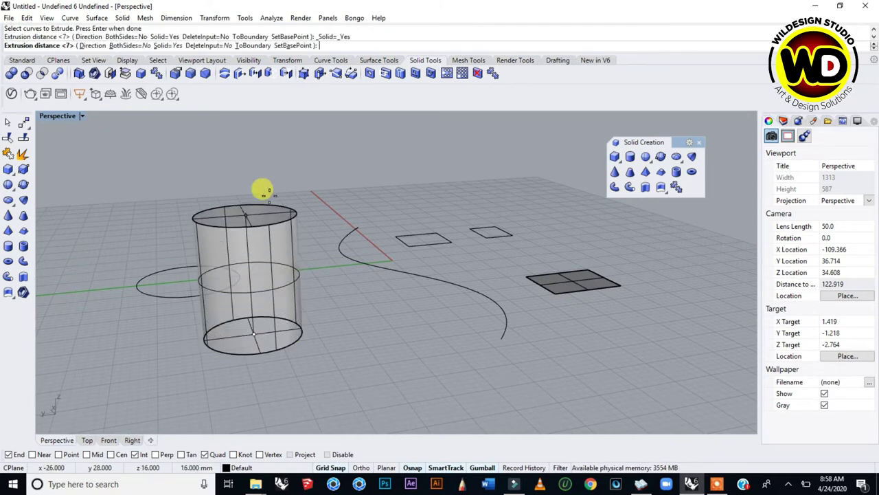
pyautogui.moveTo(273, 240); pyautogui.dragTo(310, 291, button='right')
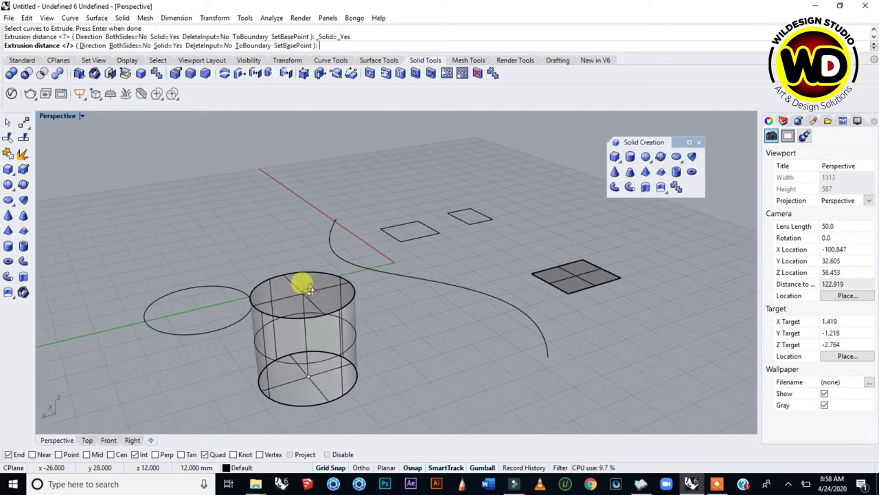
pyautogui.scroll(6, 310, 291)
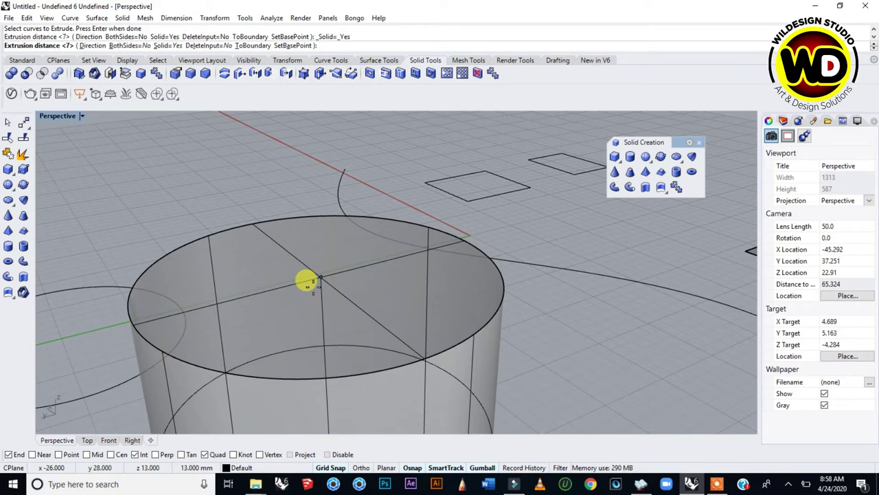
pyautogui.scroll(-4, 307, 281)
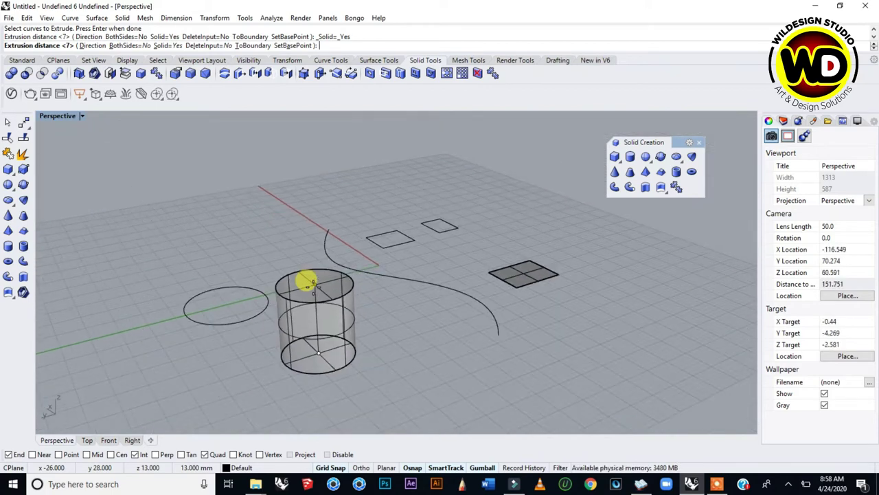
pyautogui.scroll(4, 307, 281)
pyautogui.scroll(-2, 307, 282)
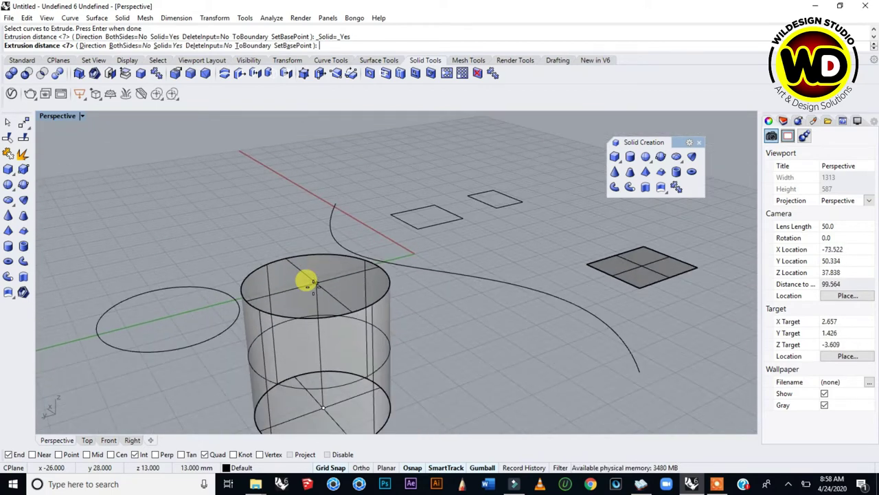
pyautogui.scroll(4, 307, 282)
pyautogui.scroll(-4, 313, 280)
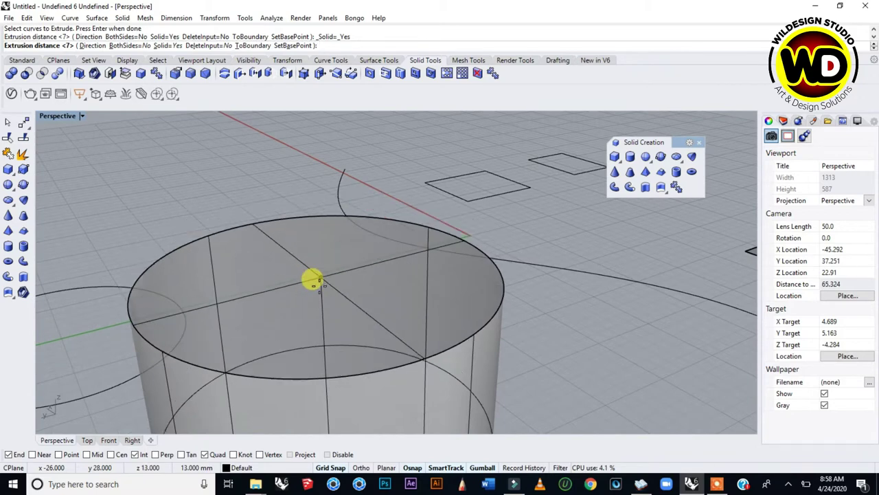
pyautogui.scroll(-2, 313, 276)
pyautogui.scroll(4, 316, 271)
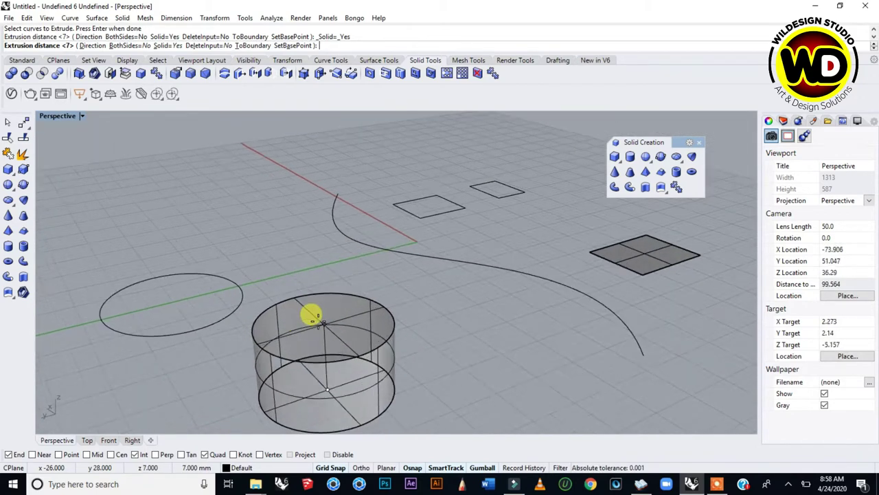
pyautogui.scroll(-3, 320, 260)
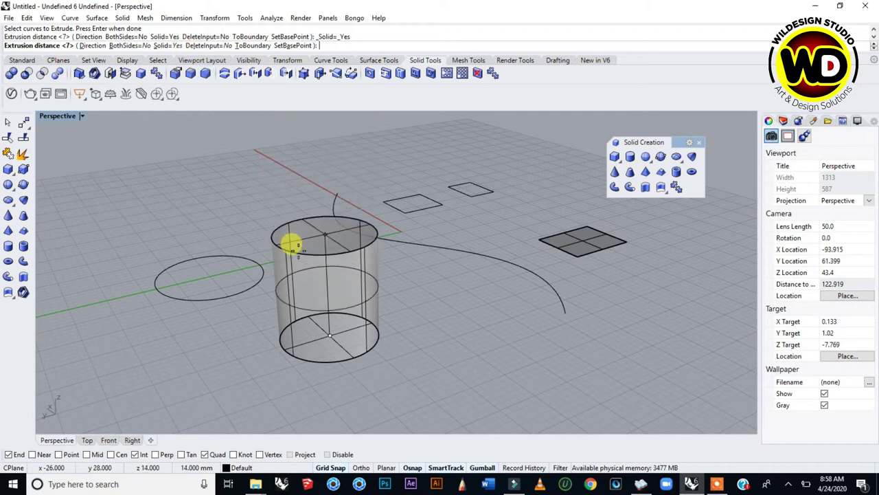
pyautogui.moveTo(319, 243); pyautogui.dragTo(332, 254, button='right')
pyautogui.scroll(2, 331, 254)
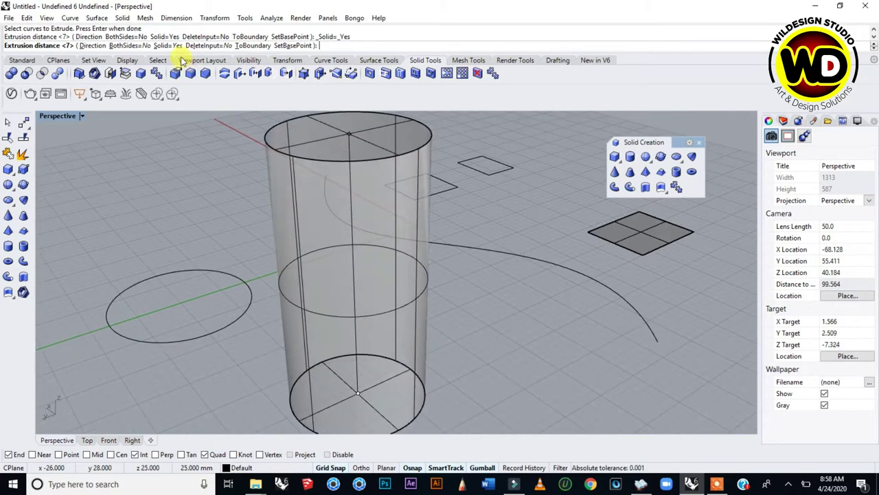
pyautogui.click(338, 259)
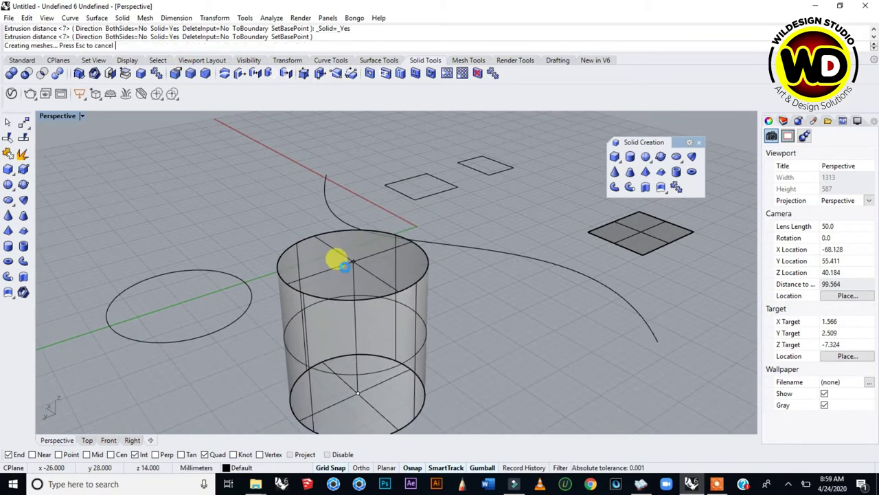
# - Extrude the remaining circle on the green axis 13 mm upward, toggling the Solid option for comparison and finishing with Solid set to No
pyautogui.scroll(-2, 362, 277)
pyautogui.moveTo(367, 286); pyautogui.dragTo(393, 291, button='right')
pyautogui.scroll(3, 392, 290)
pyautogui.scroll(-3, 398, 257)
pyautogui.moveTo(399, 257); pyautogui.dragTo(403, 274, button='right')
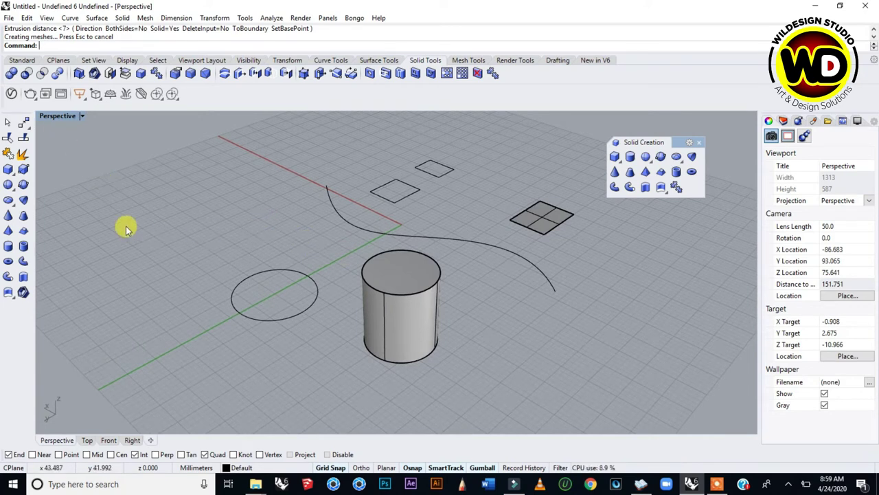
pyautogui.rightClick(165, 226)
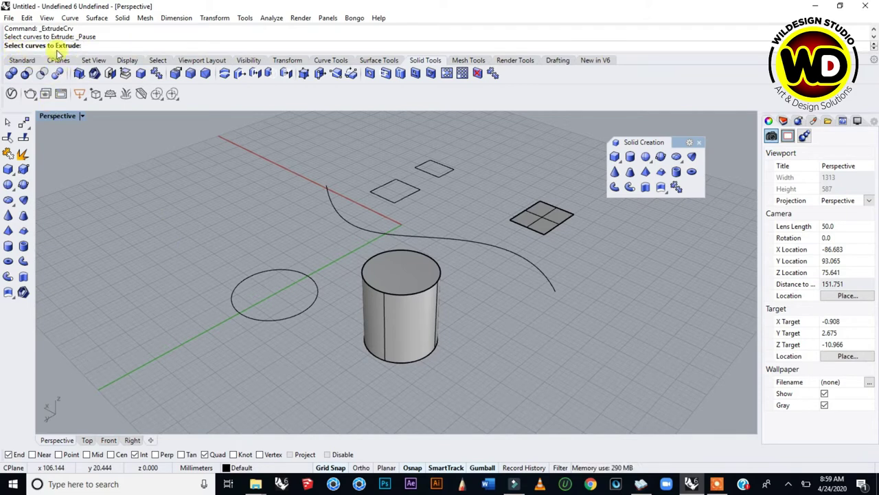
pyautogui.scroll(2, 273, 321)
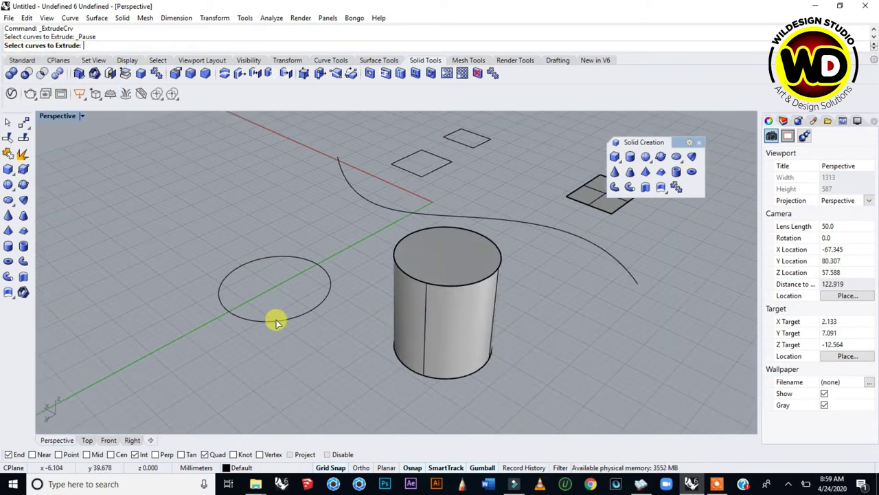
pyautogui.click(274, 322)
pyautogui.rightClick(280, 332)
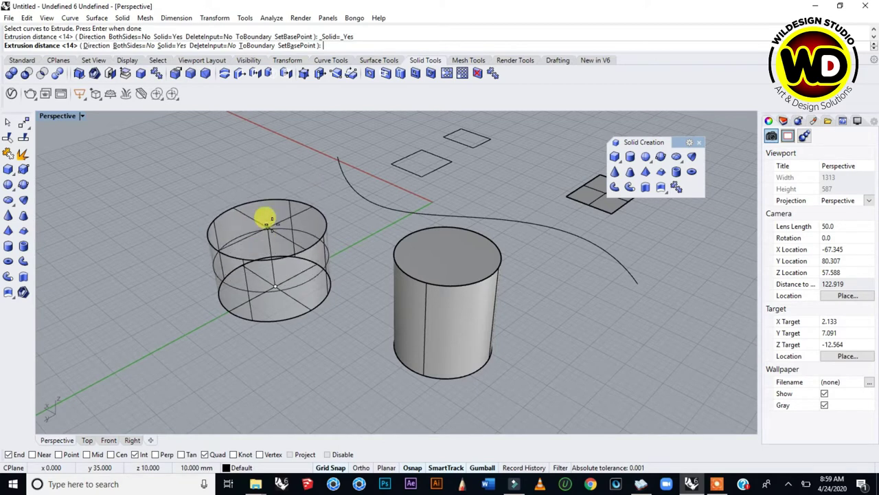
pyautogui.moveTo(261, 229); pyautogui.dragTo(257, 190, button='right')
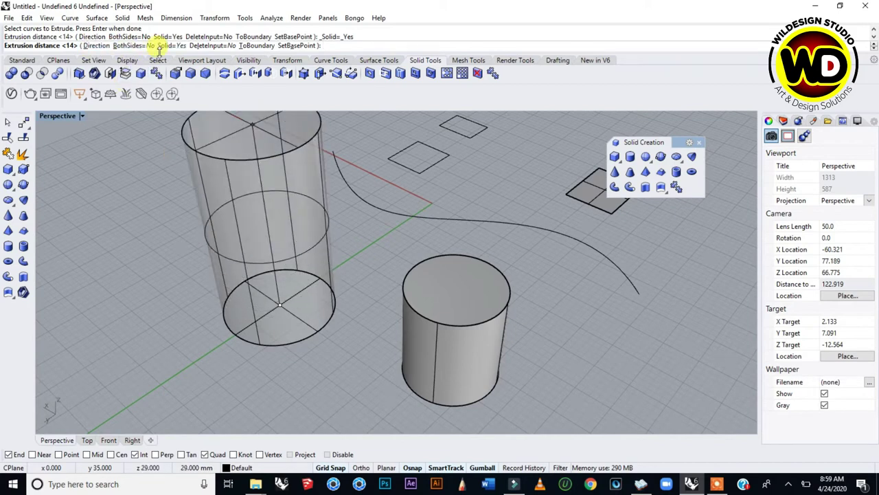
pyautogui.moveTo(242, 251); pyautogui.dragTo(241, 206, button='right')
pyautogui.scroll(4, 241, 190)
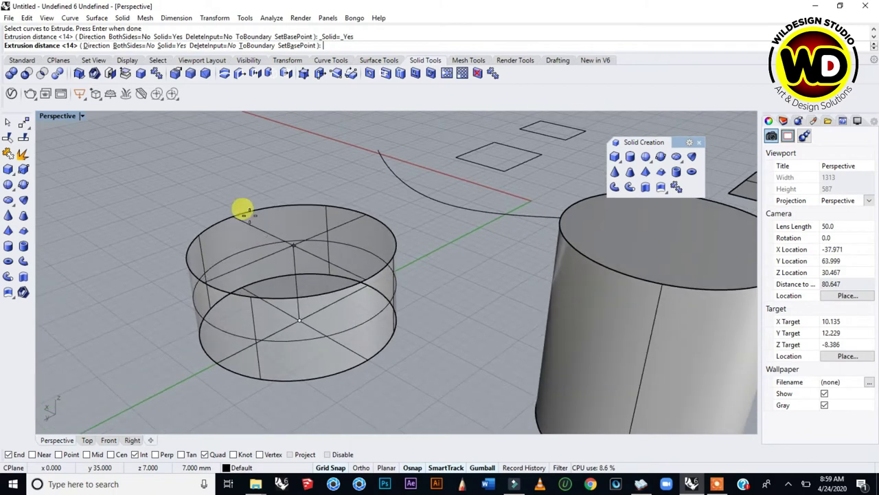
pyautogui.click(173, 46)
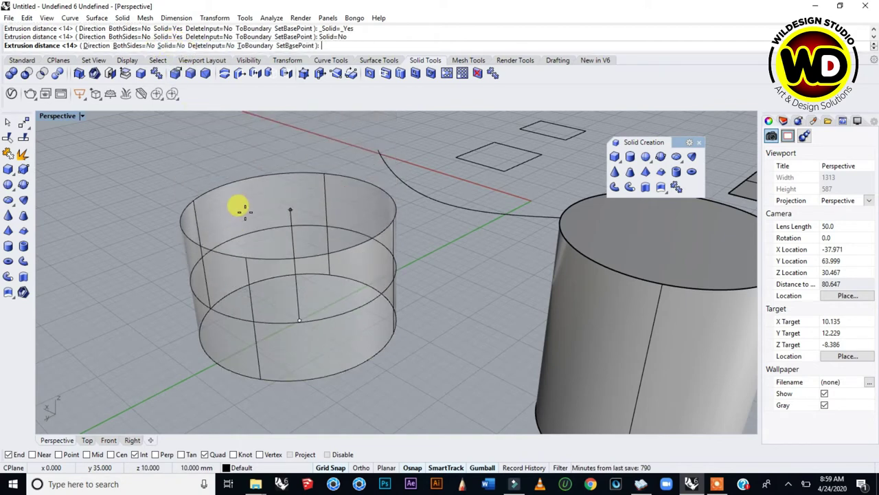
pyautogui.scroll(-3, 240, 210)
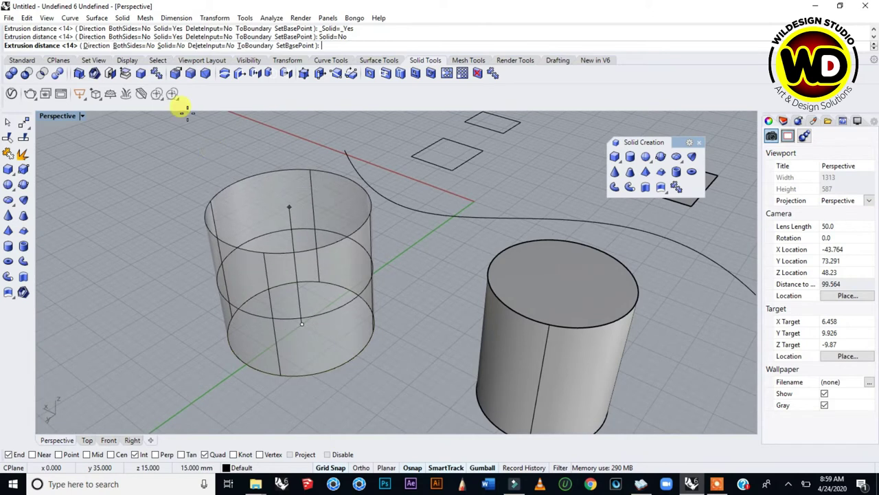
pyautogui.click(165, 45)
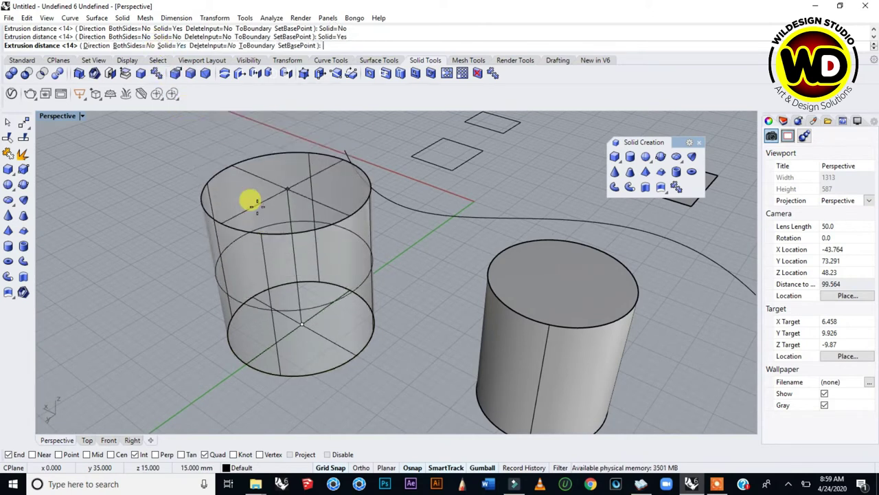
pyautogui.click(165, 45)
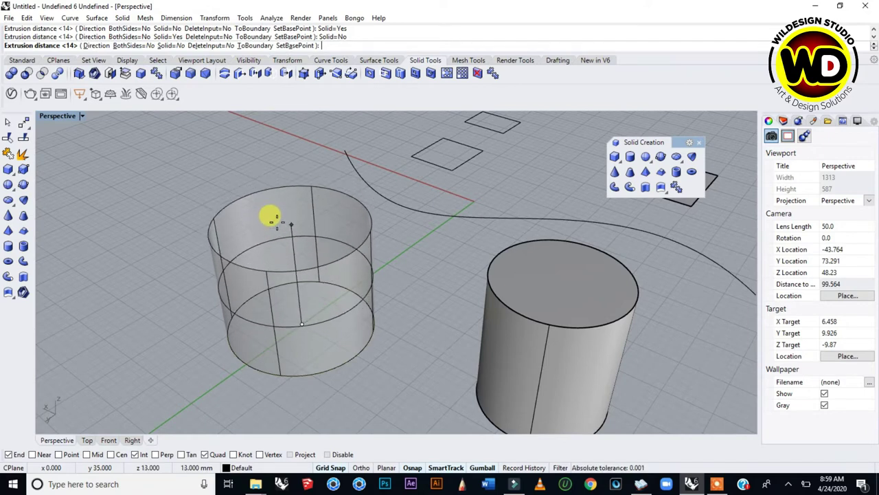
pyautogui.click(274, 221)
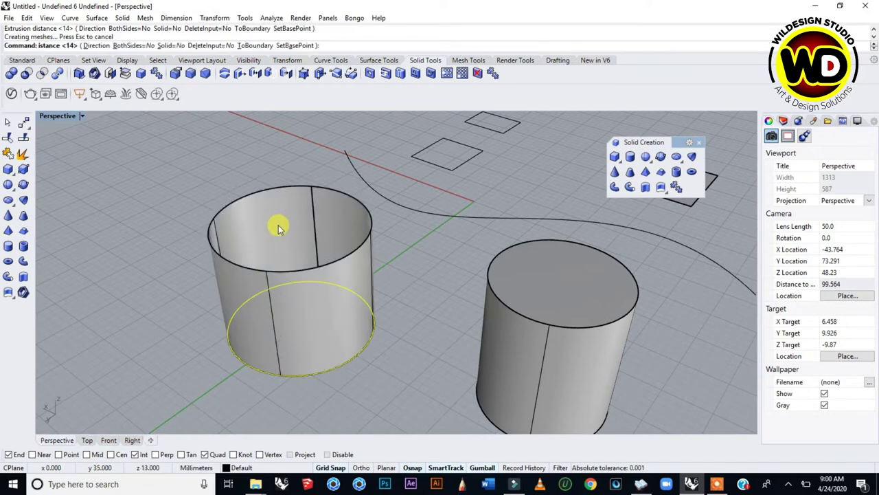
# - Examine both cylinders from above and select each in turn to compare the open extrusion with the capped one
pyautogui.moveTo(285, 228); pyautogui.dragTo(301, 248, button='right')
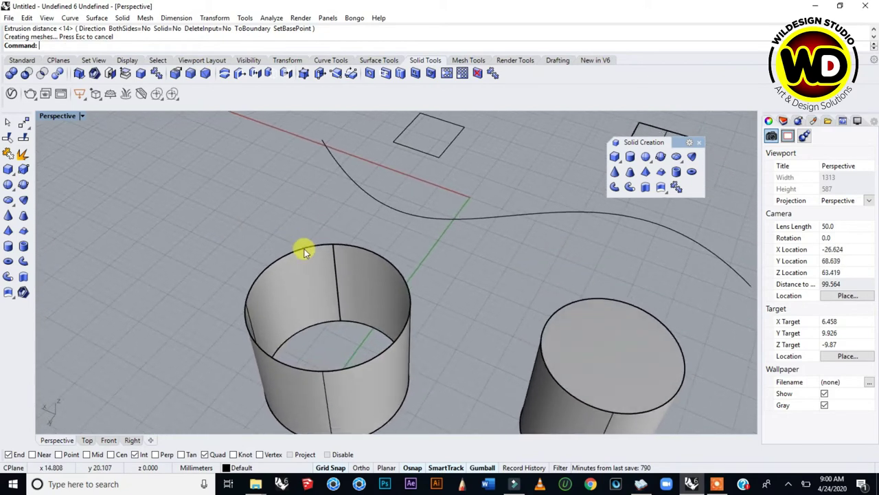
pyautogui.scroll(-4, 309, 268)
pyautogui.scroll(4, 426, 326)
pyautogui.moveTo(308, 286); pyautogui.dragTo(449, 303, button='right')
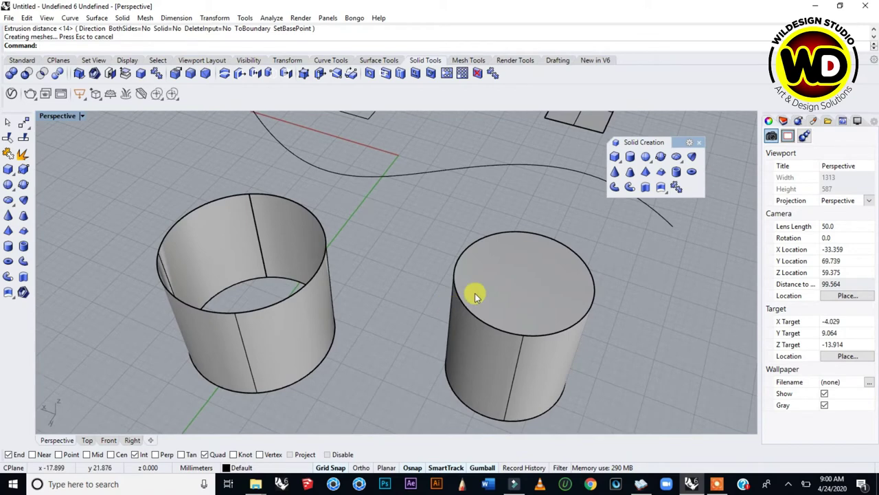
pyautogui.click(474, 291)
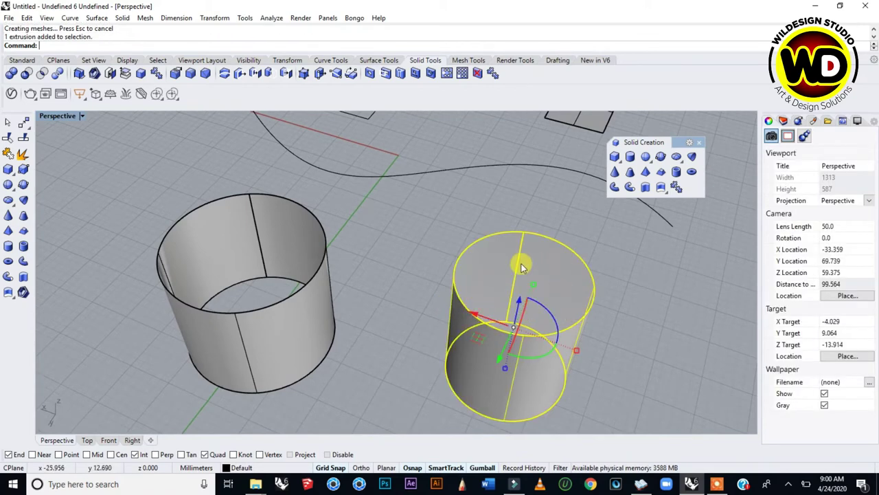
pyautogui.moveTo(234, 244); pyautogui.dragTo(241, 280, button='right')
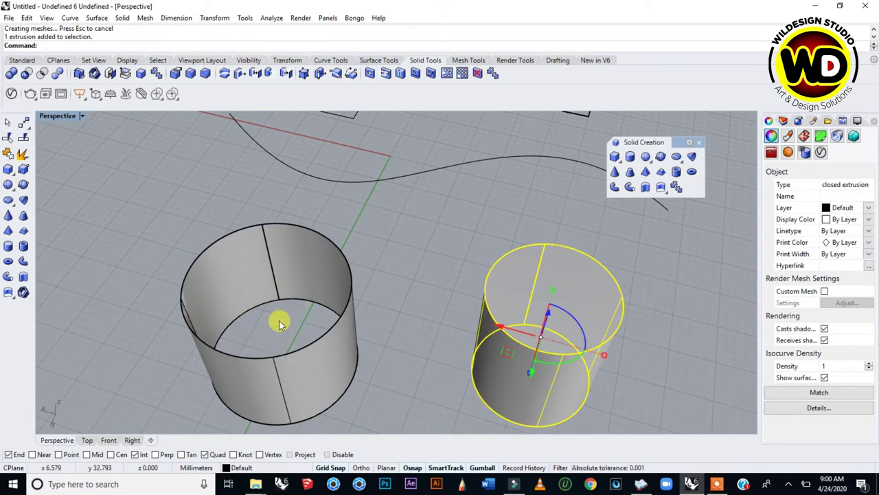
pyautogui.scroll(-3, 263, 295)
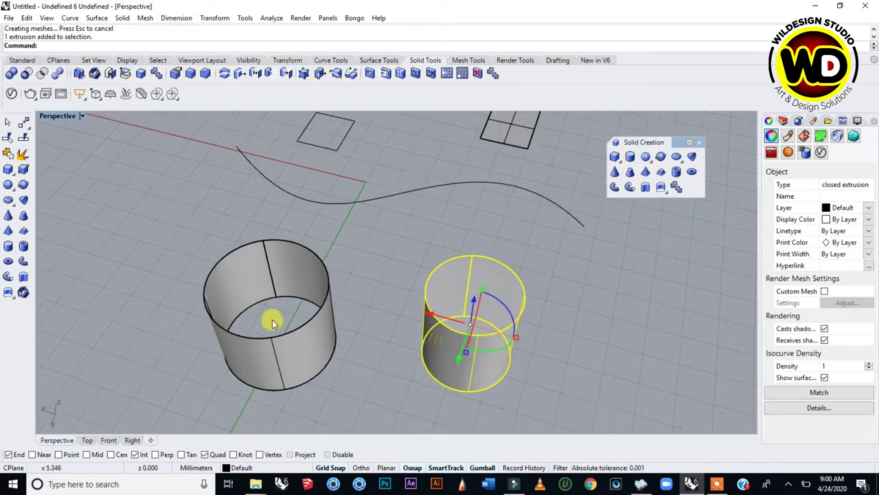
pyautogui.click(249, 277)
pyautogui.click(500, 288)
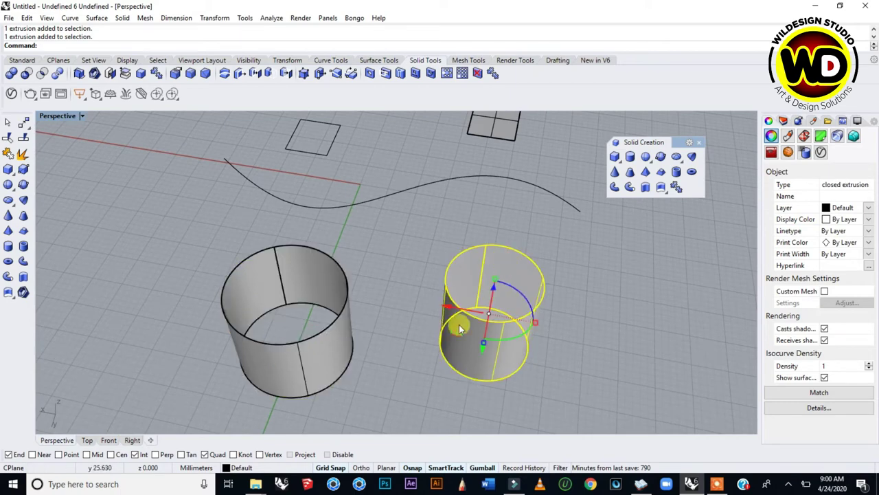
# - Begin a solid extrusion of the rectangle nearer the red axis, comparing BothSides set to Yes and back to No
pyautogui.moveTo(446, 335); pyautogui.dragTo(337, 287, button='right')
pyautogui.scroll(4, 521, 244)
pyautogui.scroll(-4, 474, 258)
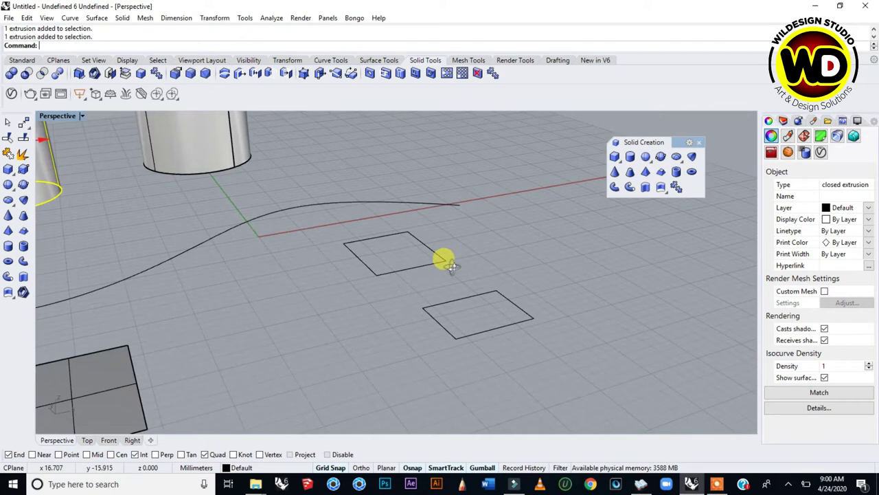
pyautogui.moveTo(473, 256); pyautogui.dragTo(467, 298, button='right')
pyautogui.press('Escape')
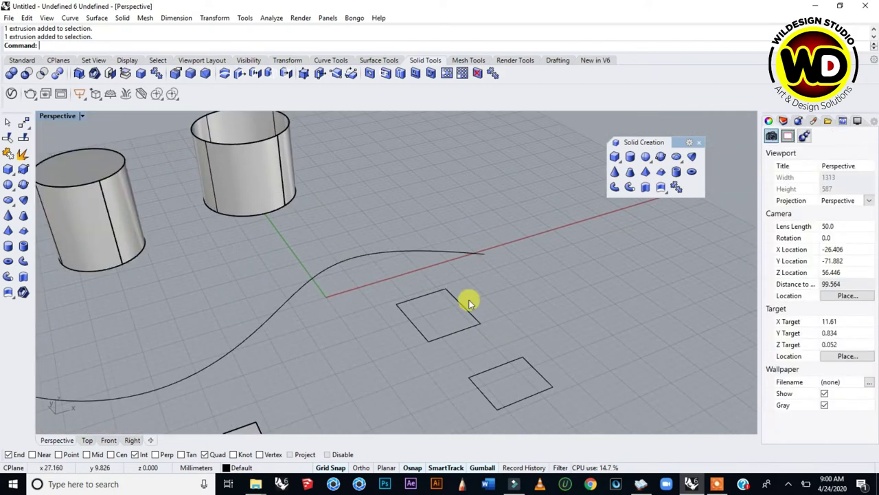
pyautogui.rightClick(502, 290)
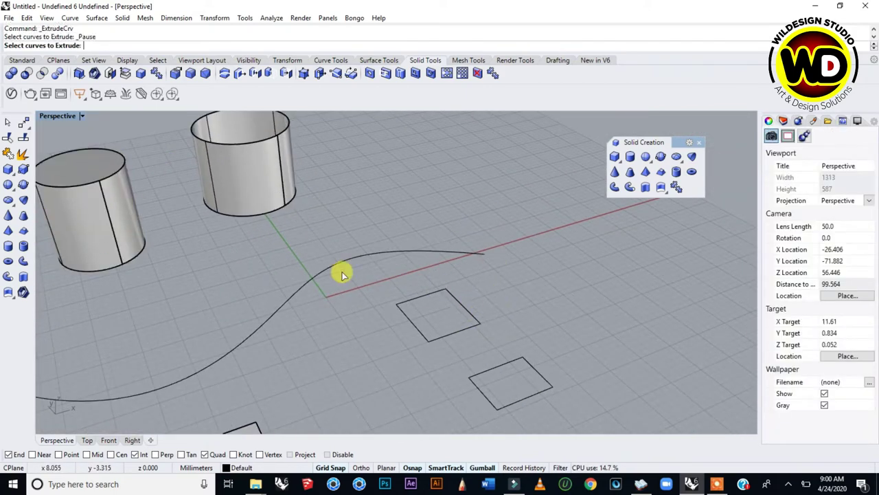
pyautogui.click(454, 303)
pyautogui.press('Return')
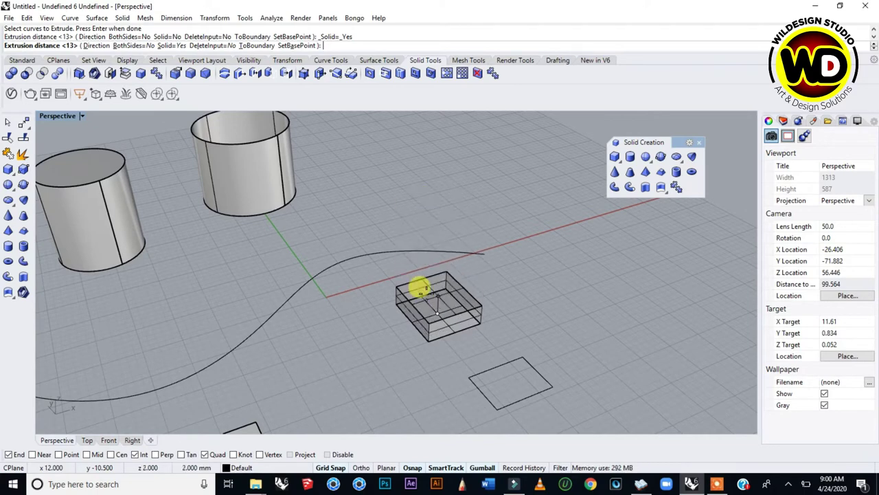
pyautogui.moveTo(424, 241); pyautogui.dragTo(447, 235, button='right')
pyautogui.scroll(3, 488, 239)
pyautogui.scroll(-3, 488, 239)
pyautogui.scroll(2, 440, 279)
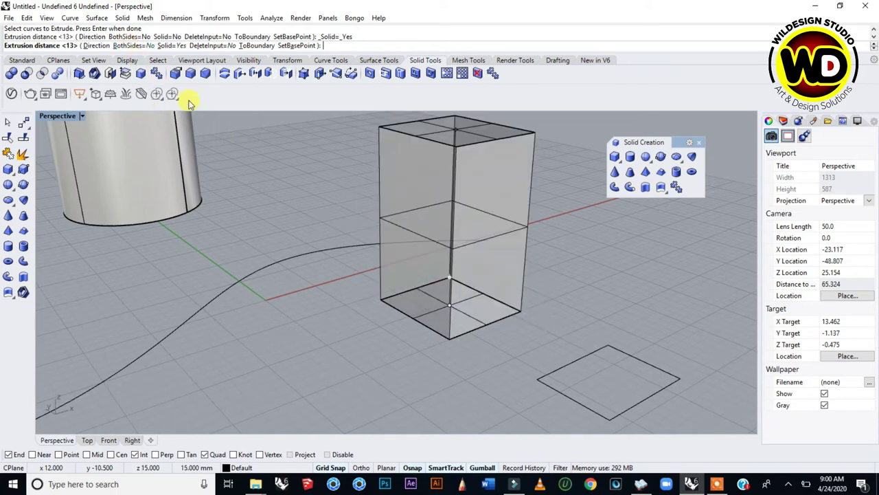
pyautogui.click(127, 46)
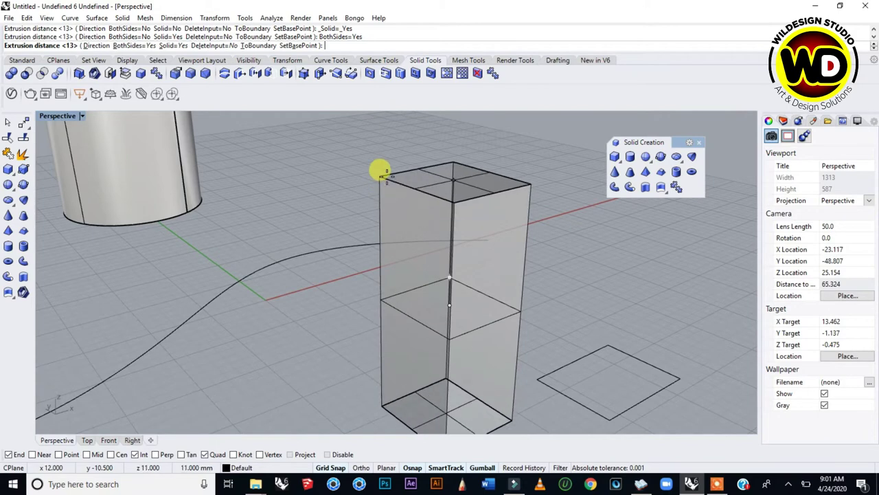
pyautogui.scroll(-3, 379, 176)
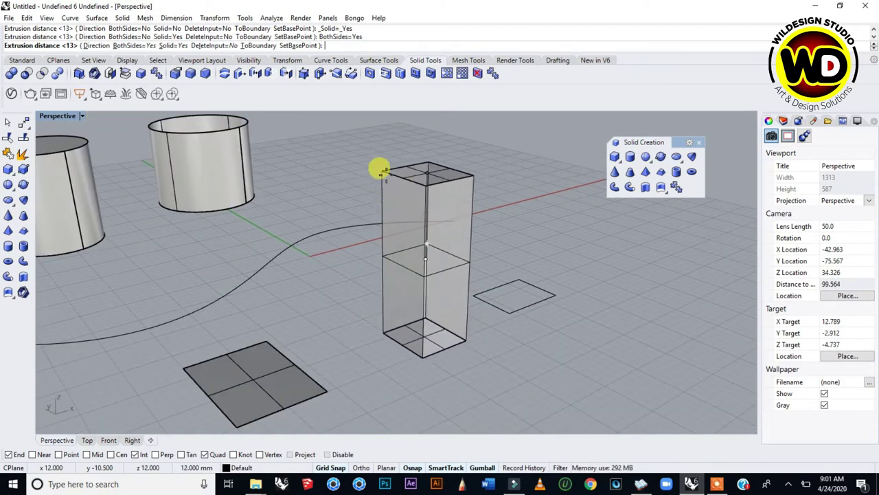
pyautogui.click(138, 46)
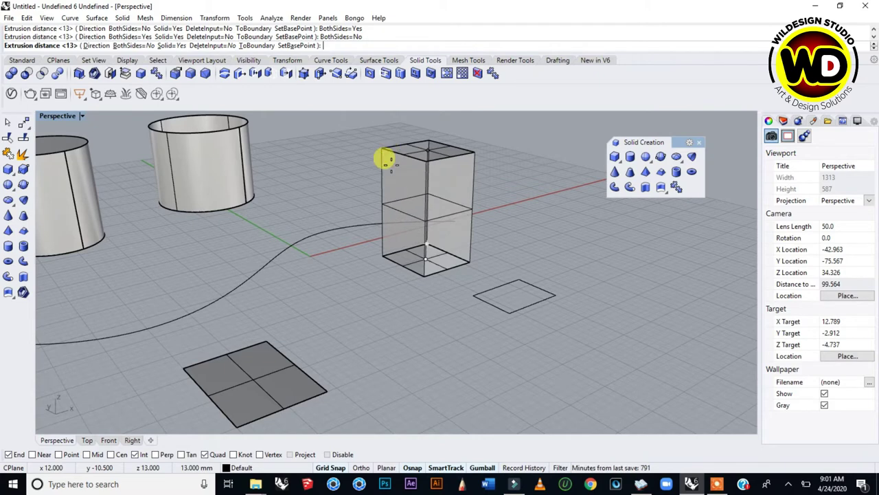
# - Compare the rectangle's extrusion with Solid set to No, and finish it 10 mm upward with Solid set to Yes
pyautogui.moveTo(384, 163); pyautogui.dragTo(479, 171, button='right')
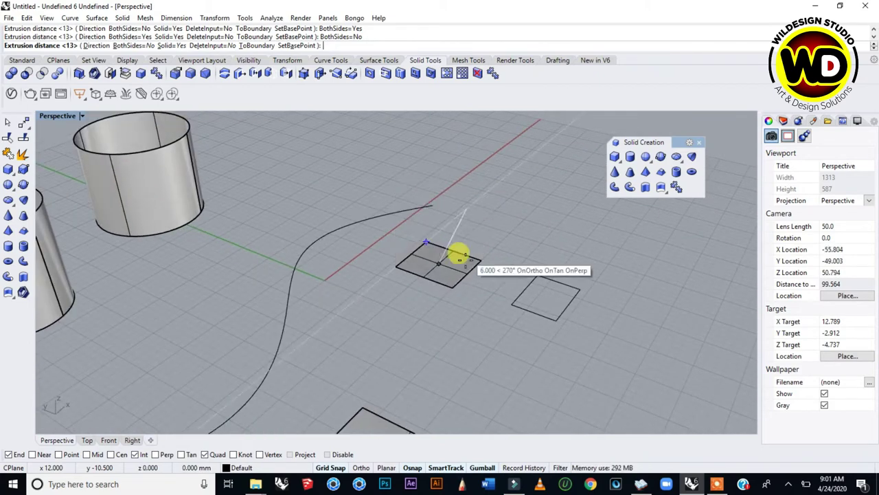
pyautogui.moveTo(447, 177); pyautogui.dragTo(429, 178, button='right')
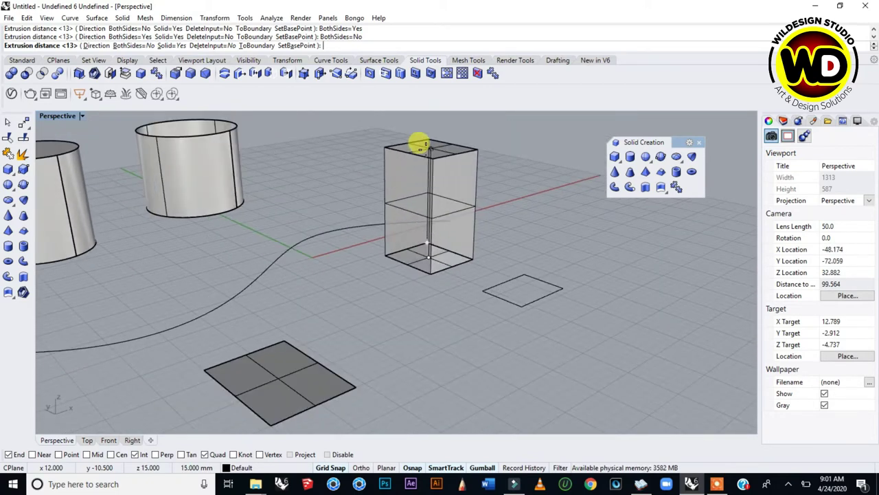
pyautogui.click(171, 45)
pyautogui.moveTo(432, 195); pyautogui.dragTo(436, 251, button='right')
pyautogui.scroll(5, 432, 266)
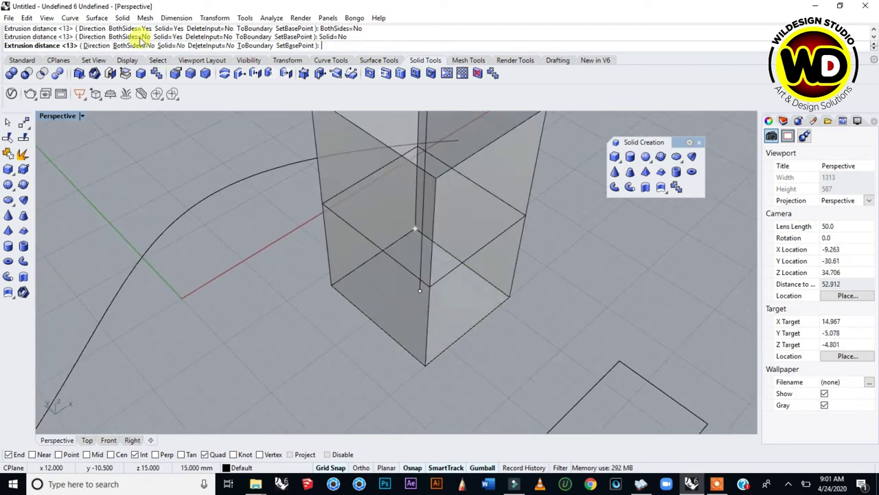
pyautogui.click(171, 46)
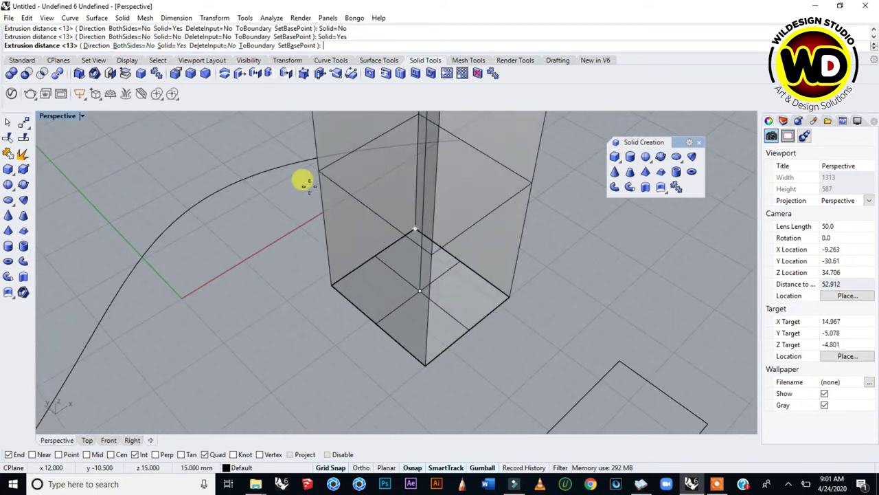
pyautogui.click(401, 176)
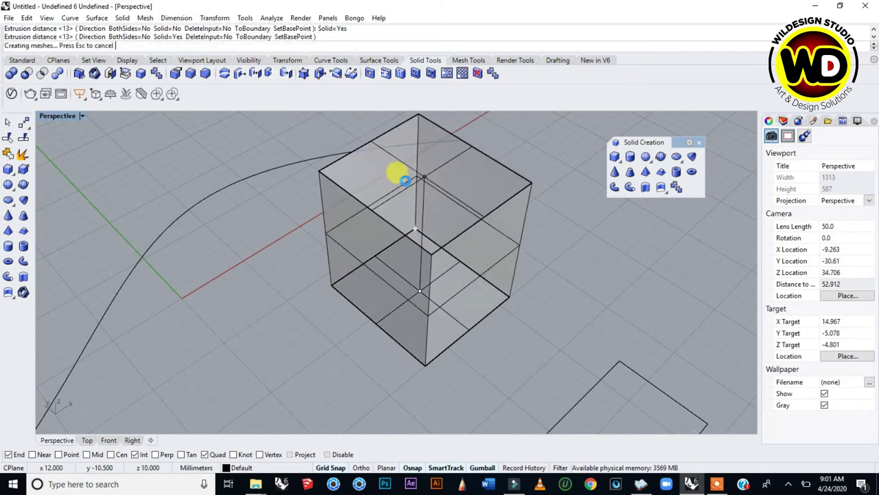
# - Extrude the remaining rectangle beside the box 9 mm upward as an open surface, with Solid set to No
pyautogui.moveTo(422, 291); pyautogui.dragTo(393, 275, button='right')
pyautogui.scroll(-3, 347, 273)
pyautogui.scroll(-3, 406, 295)
pyautogui.scroll(3, 421, 295)
pyautogui.scroll(-3, 378, 314)
pyautogui.moveTo(378, 314); pyautogui.dragTo(277, 259, button='right')
pyautogui.scroll(3, 447, 308)
pyautogui.scroll(-3, 477, 309)
pyautogui.scroll(3, 462, 285)
pyautogui.scroll(2, 436, 318)
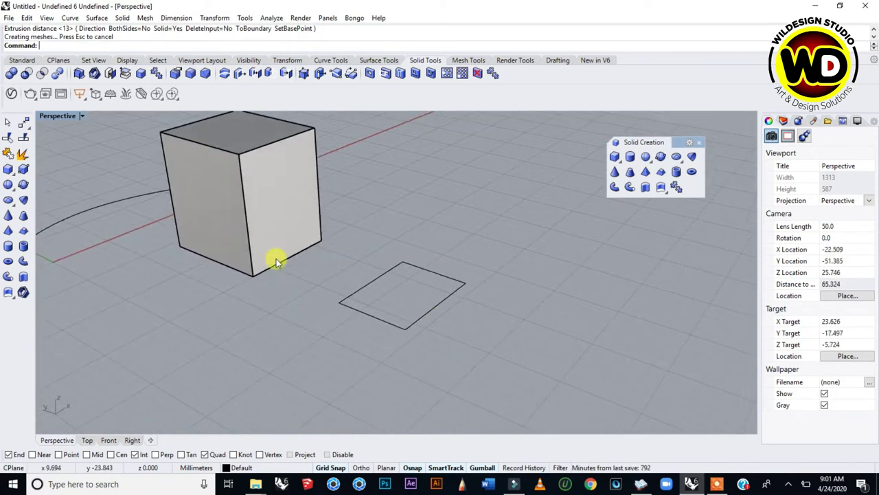
pyautogui.click(95, 19)
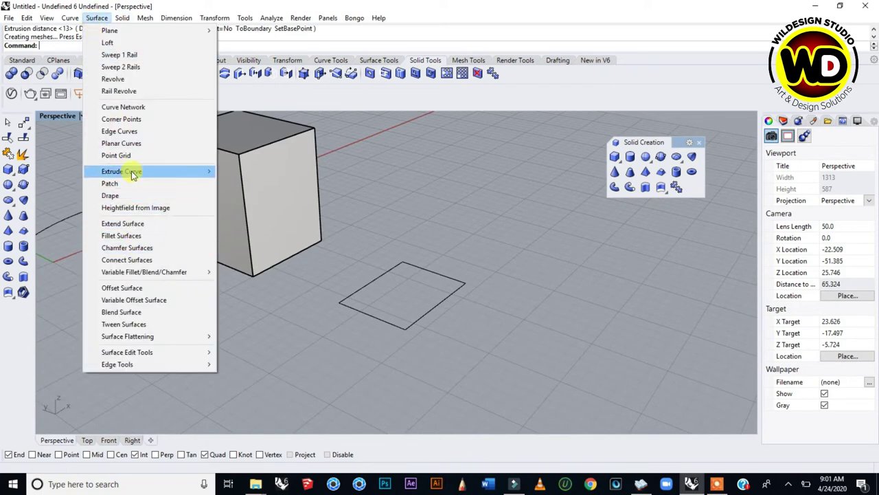
pyautogui.moveTo(213, 179)
pyautogui.click(245, 176)
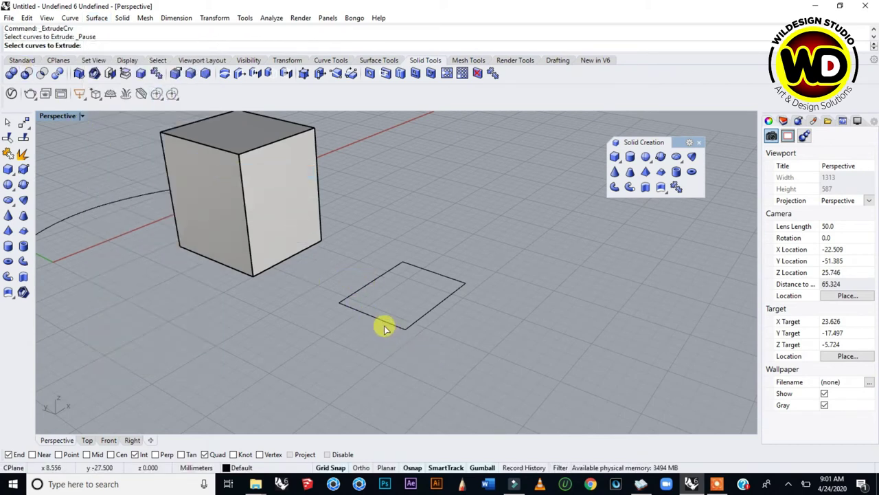
pyautogui.click(386, 324)
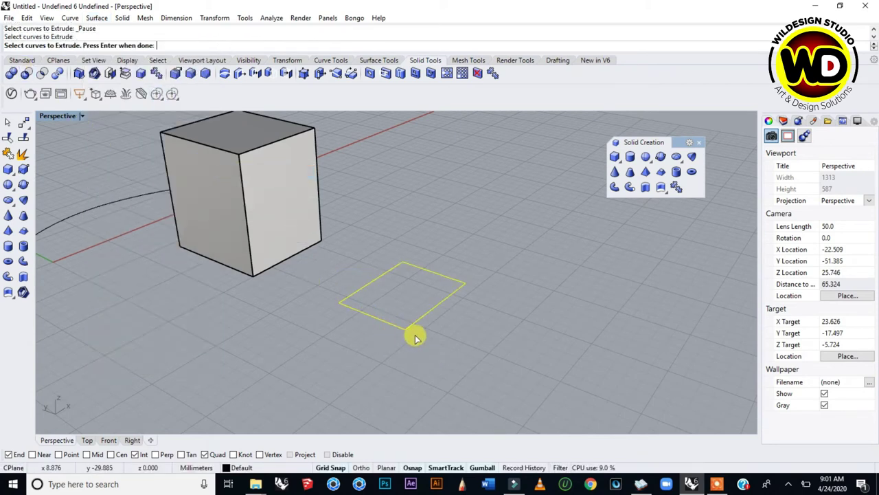
pyautogui.press('Return')
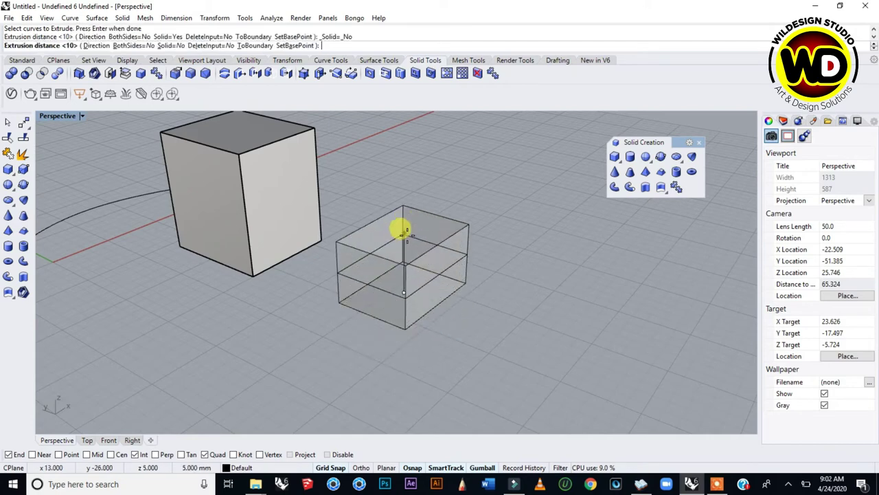
pyautogui.moveTo(403, 212); pyautogui.dragTo(403, 245, button='right')
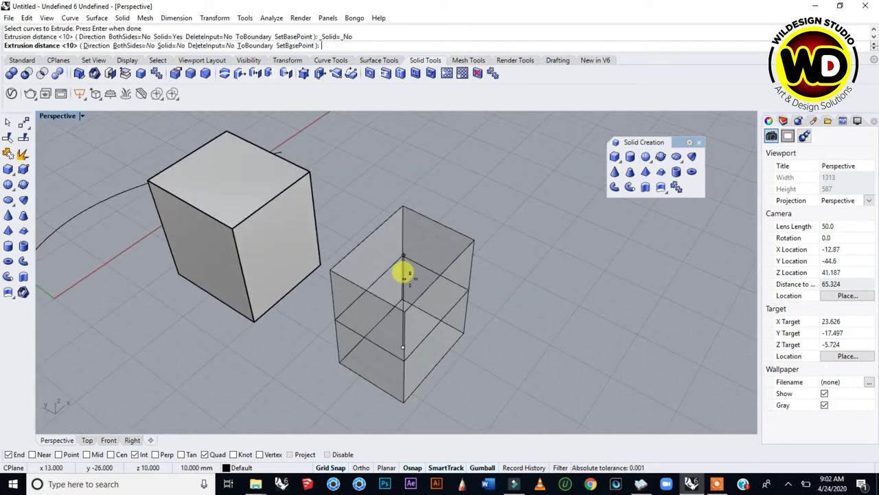
pyautogui.moveTo(405, 309); pyautogui.dragTo(403, 281, button='right')
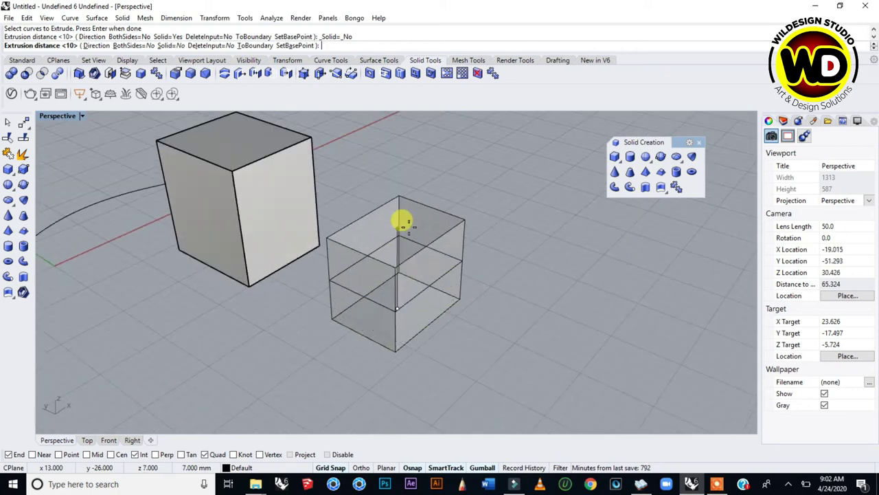
pyautogui.moveTo(408, 225)
pyautogui.mouseDown(button='right')
pyautogui.moveTo(414, 295)
pyautogui.moveTo(429, 273)
pyautogui.mouseUp(button='right')
pyautogui.click(406, 235)
# - Compare the open rectangular extrusion with the capped box beside it, and undo the open extrusion
pyautogui.scroll(-6, 432, 275)
pyautogui.scroll(6, 423, 282)
pyautogui.scroll(-3, 428, 288)
pyautogui.scroll(5, 416, 288)
pyautogui.scroll(-3, 412, 274)
pyautogui.scroll(-6, 413, 275)
pyautogui.scroll(6, 422, 273)
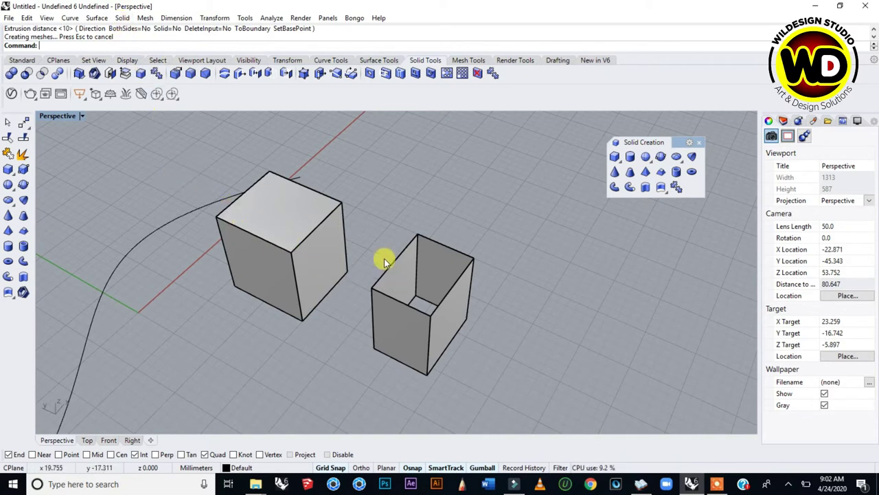
pyautogui.hotkey('ctrl', 'z')
pyautogui.moveTo(399, 303); pyautogui.dragTo(386, 289, button='right')
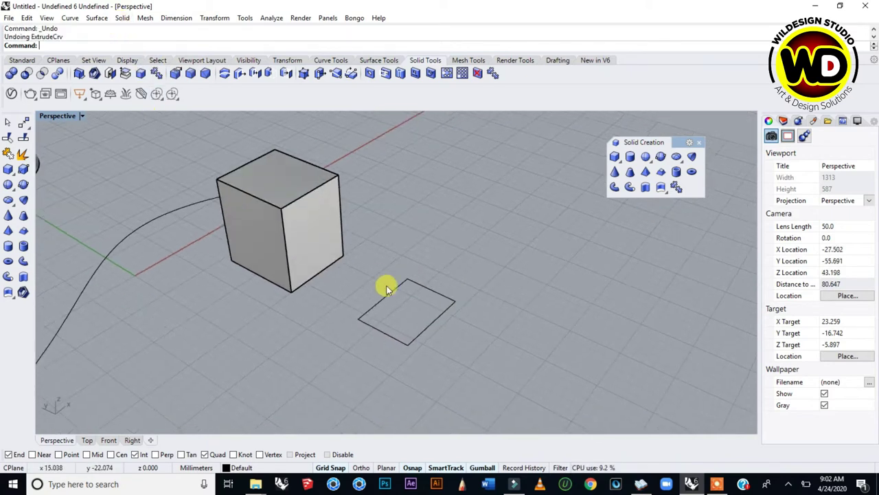
# - Extrude the remaining rectangle 10 mm upward with the surface extrude command, switching Solid to Yes
pyautogui.click(98, 19)
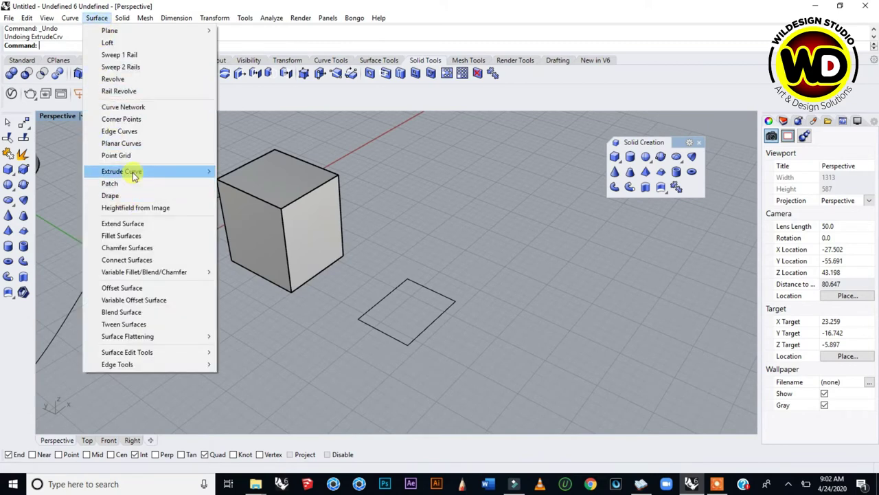
pyautogui.moveTo(165, 175)
pyautogui.click(242, 172)
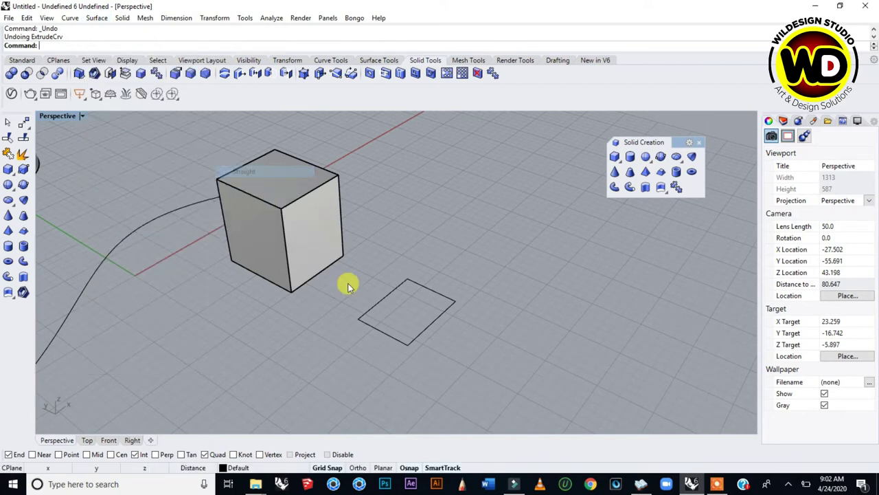
pyautogui.click(384, 297)
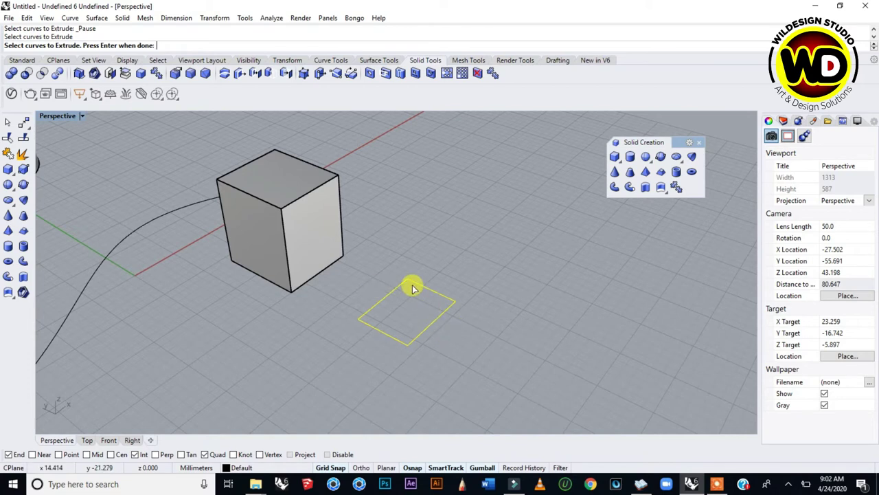
pyautogui.scroll(2, 403, 290)
pyautogui.press('Return')
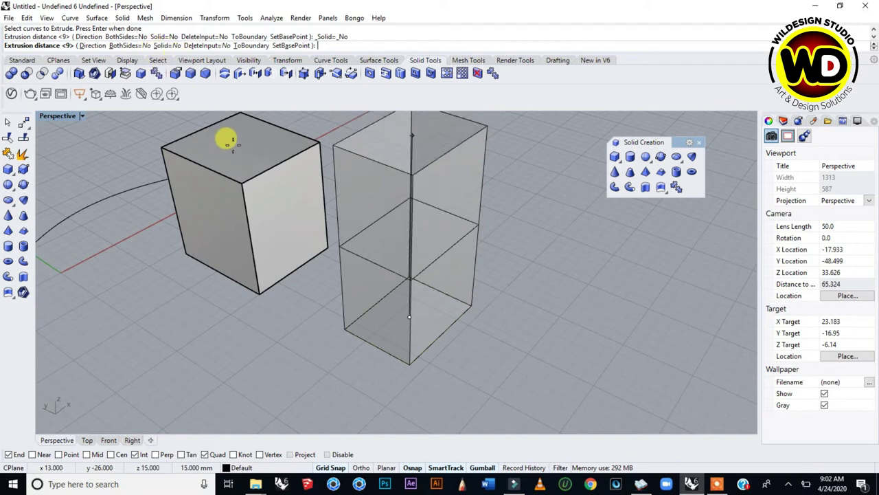
pyautogui.click(167, 45)
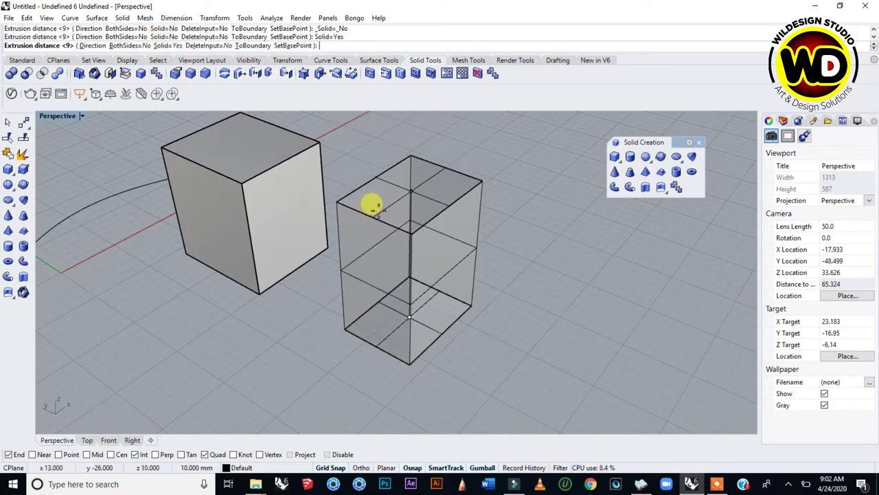
pyautogui.click(395, 224)
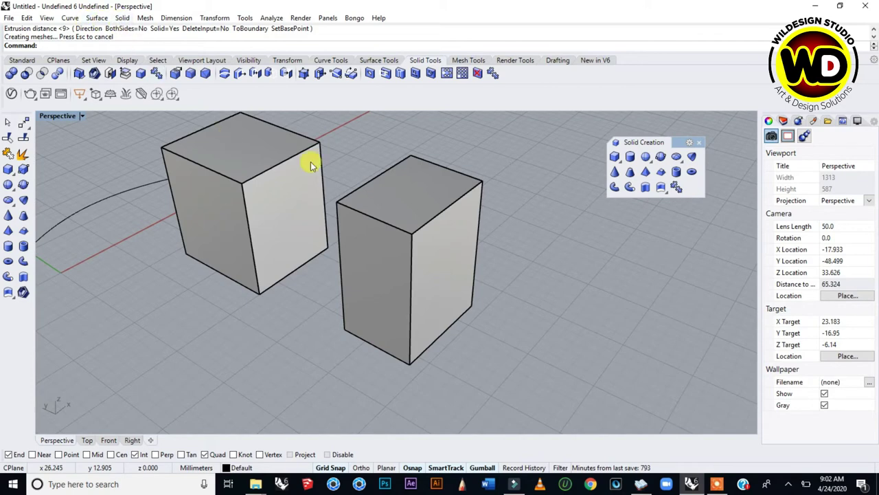
# - Examine the two capped boxes side by side, and undo the second rectangle's solid extrusion
pyautogui.scroll(3, 378, 162)
pyautogui.scroll(-8, 402, 172)
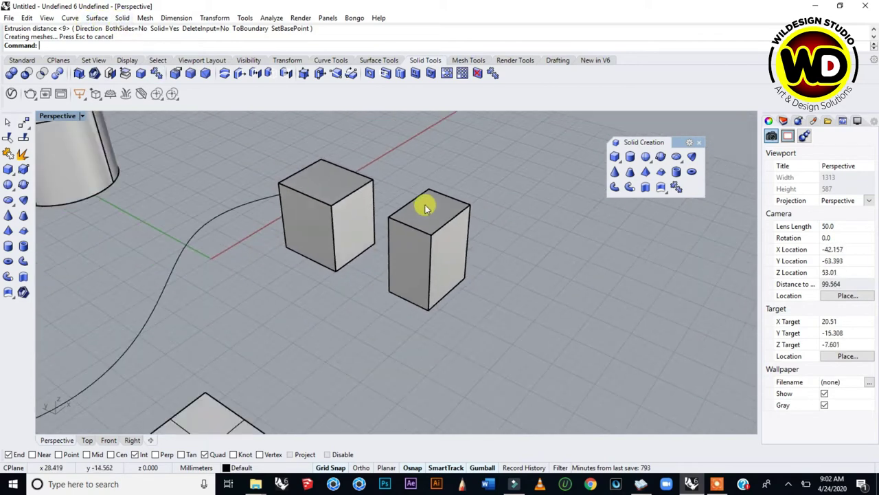
pyautogui.scroll(4, 426, 207)
pyautogui.scroll(3, 432, 221)
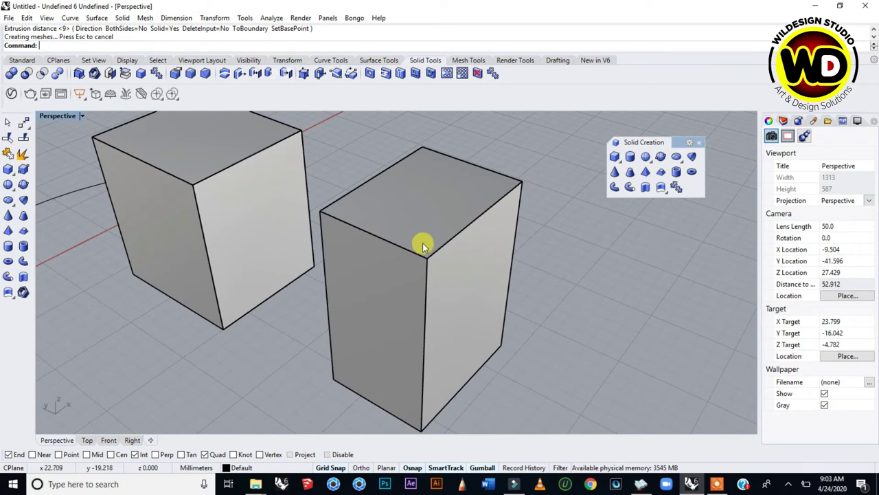
pyautogui.scroll(-2, 422, 242)
pyautogui.scroll(2, 422, 208)
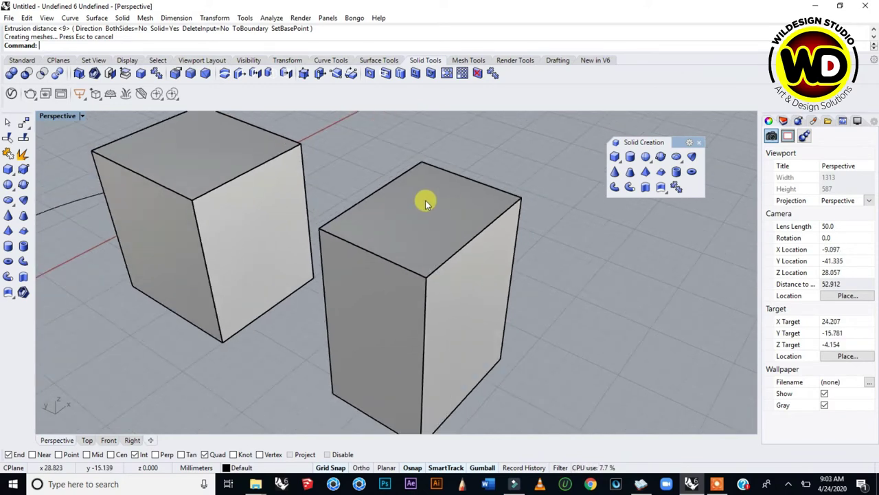
pyautogui.hotkey('ctrl', 'z')
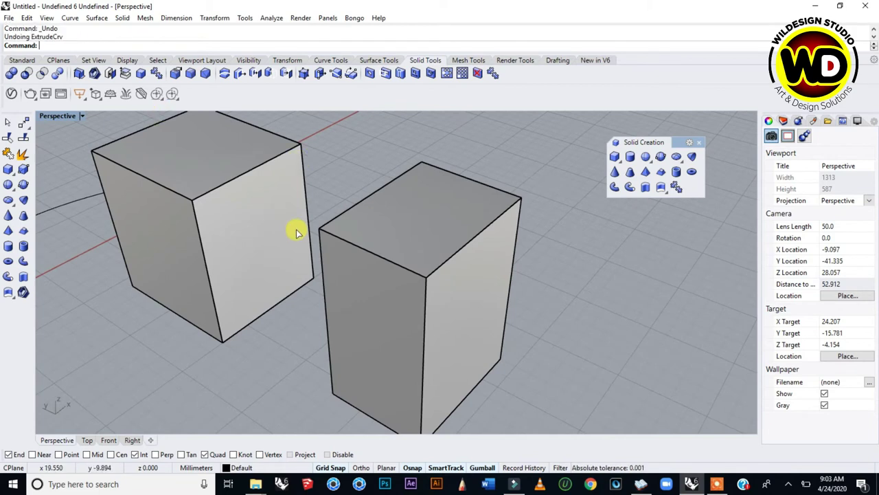
# - Extrude the rectangle beside the box upward as a capped solid, trying BothSides=Yes before setting BothSides to No and Solid to Yes
pyautogui.click(99, 19)
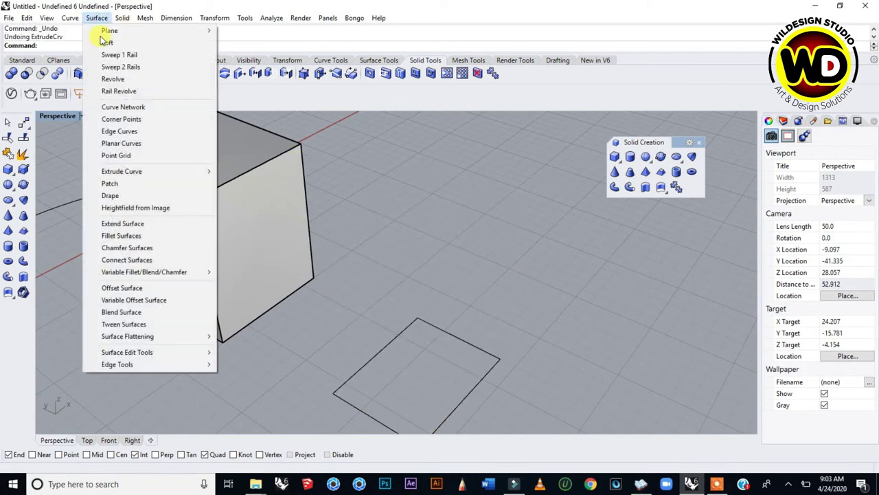
pyautogui.moveTo(192, 173)
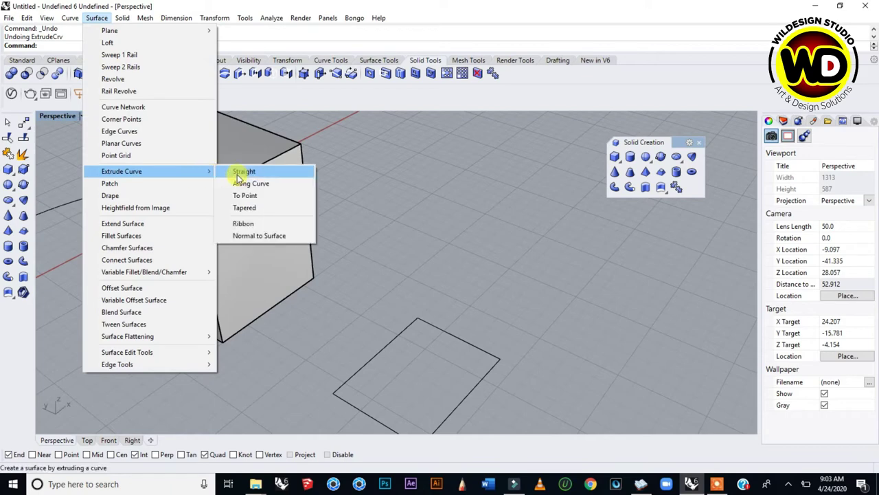
pyautogui.click(245, 172)
pyautogui.scroll(3, 444, 342)
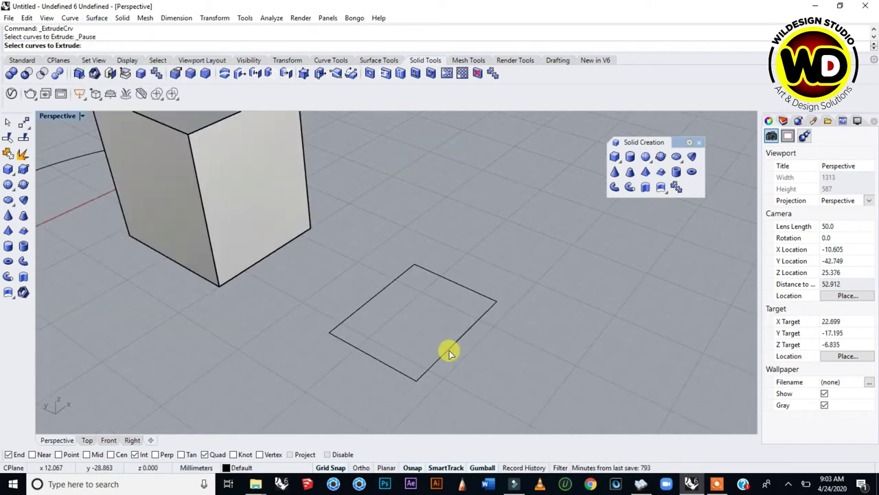
pyautogui.click(449, 349)
pyautogui.press('Return')
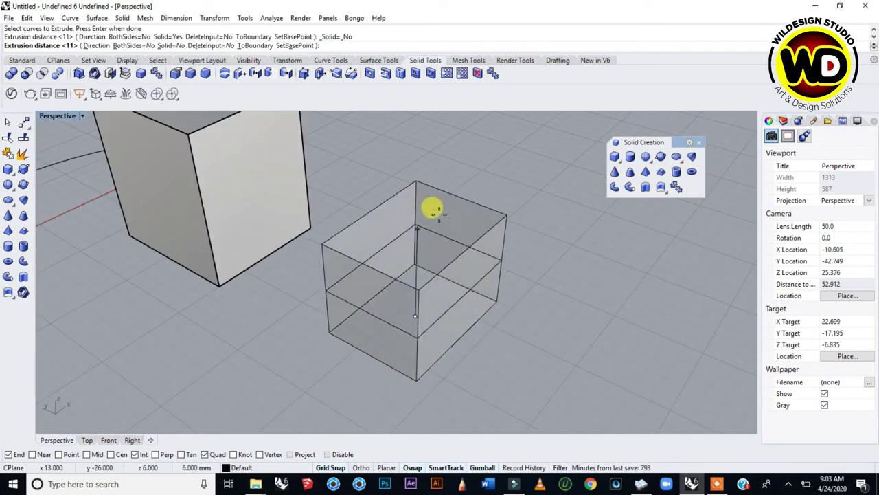
pyautogui.click(132, 45)
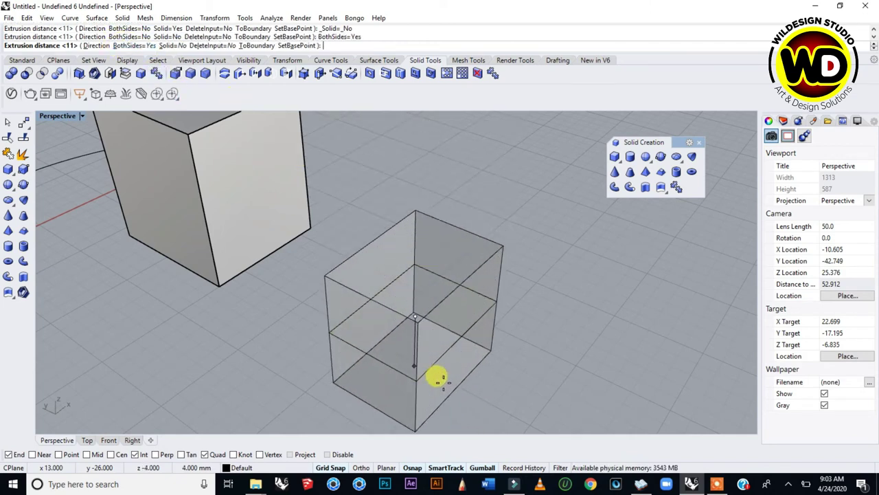
pyautogui.scroll(-3, 393, 199)
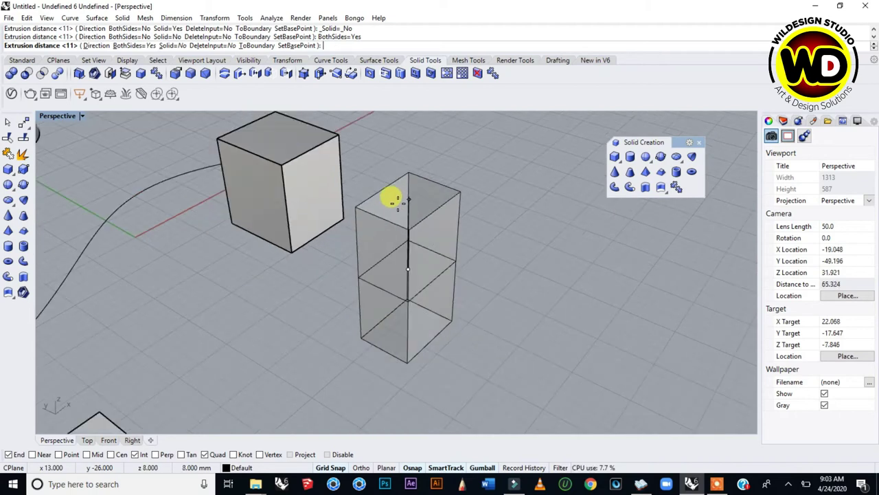
pyautogui.moveTo(393, 214); pyautogui.dragTo(363, 187, button='right')
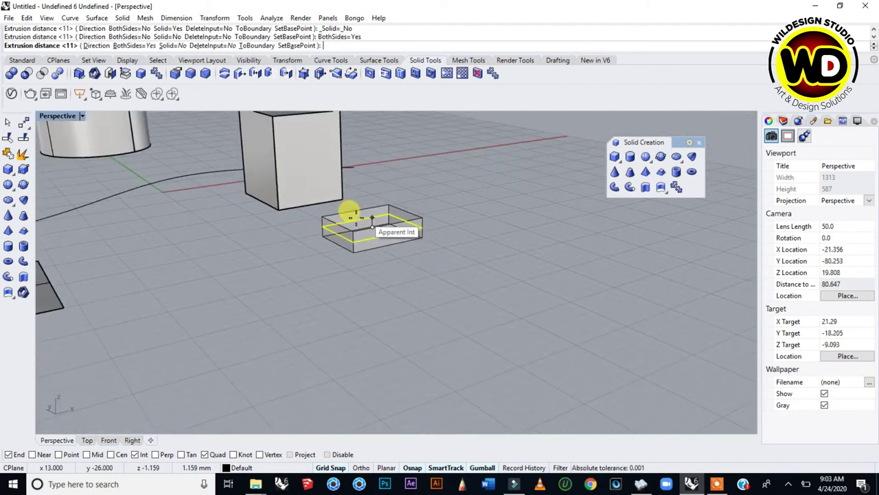
pyautogui.click(134, 45)
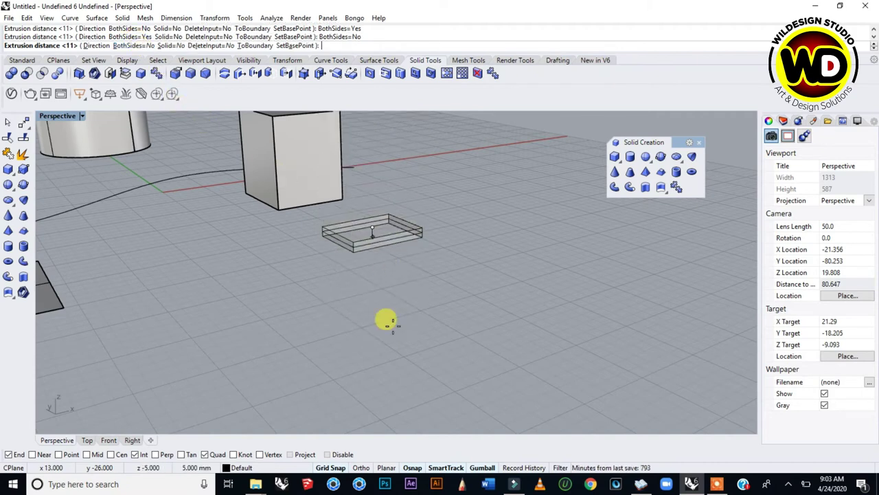
pyautogui.click(160, 45)
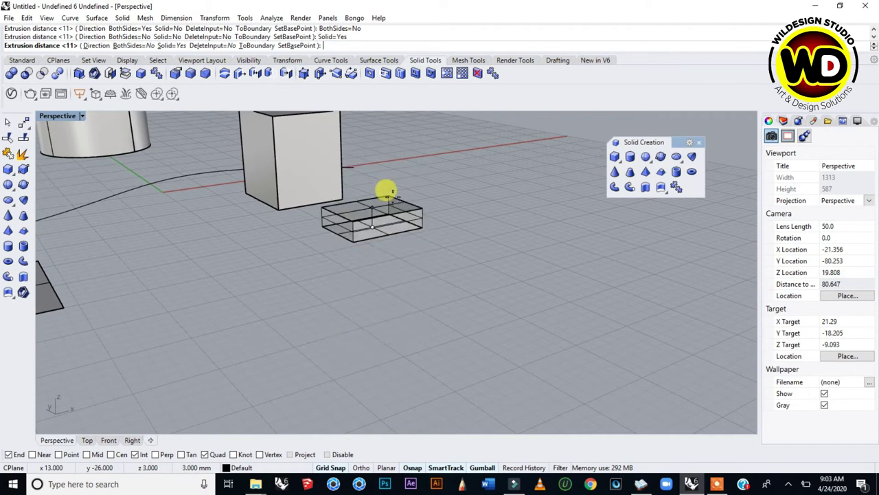
pyautogui.click(383, 184)
# - Examine the extruded cylinders and boxes, and the flat rectangular surface in front of them
pyautogui.scroll(-3, 334, 265)
pyautogui.moveTo(334, 265); pyautogui.dragTo(379, 265, button='right')
pyautogui.scroll(3, 384, 268)
pyautogui.scroll(-3, 402, 289)
pyautogui.moveTo(398, 310); pyautogui.dragTo(363, 284, button='right')
pyautogui.scroll(-3, 373, 290)
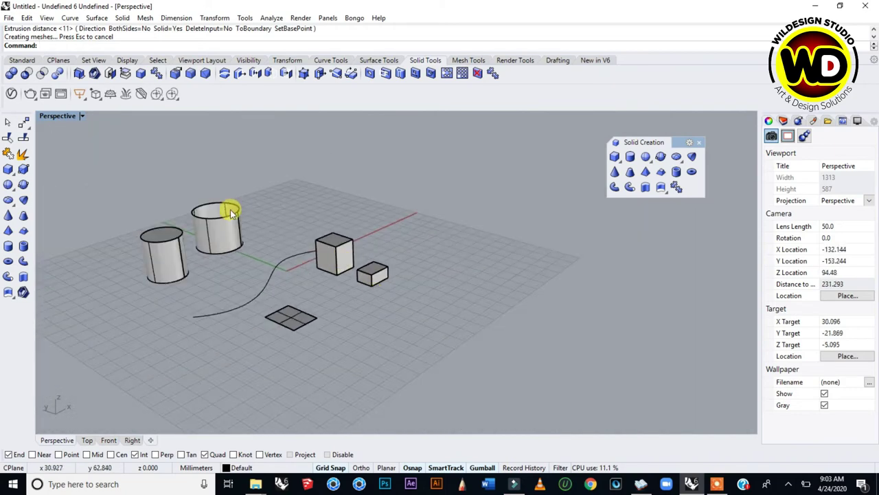
pyautogui.scroll(3, 190, 214)
pyautogui.scroll(-3, 404, 254)
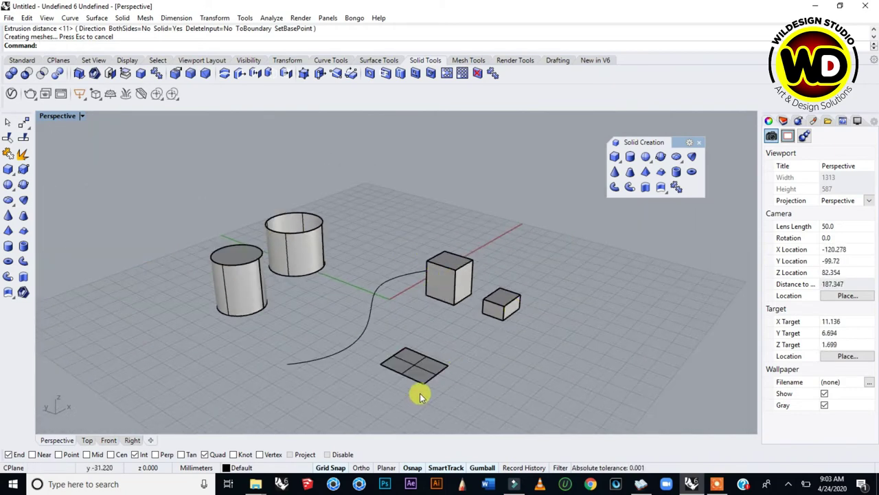
pyautogui.scroll(5, 412, 367)
pyautogui.scroll(-3, 412, 338)
pyautogui.scroll(-3, 414, 323)
pyautogui.scroll(3, 419, 356)
pyautogui.scroll(2, 424, 329)
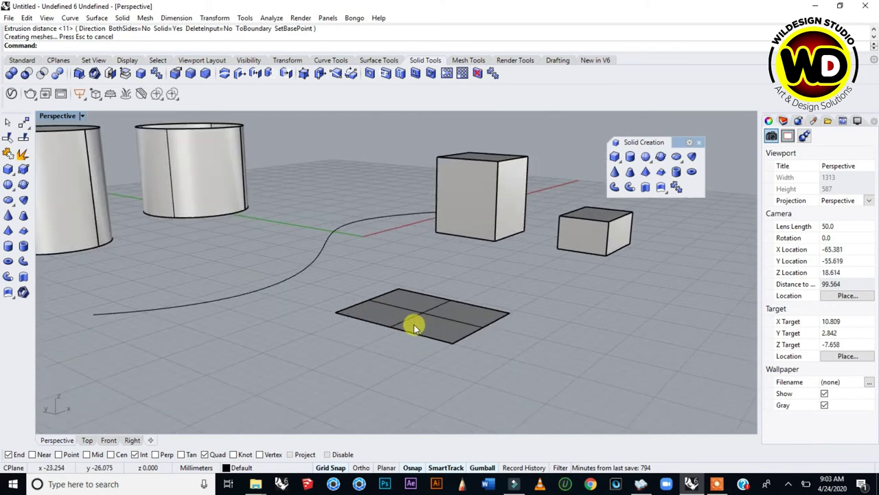
pyautogui.moveTo(405, 323); pyautogui.dragTo(313, 222, button='right')
pyautogui.moveTo(453, 382); pyautogui.dragTo(416, 366, button='right')
pyautogui.scroll(1, 270, 332)
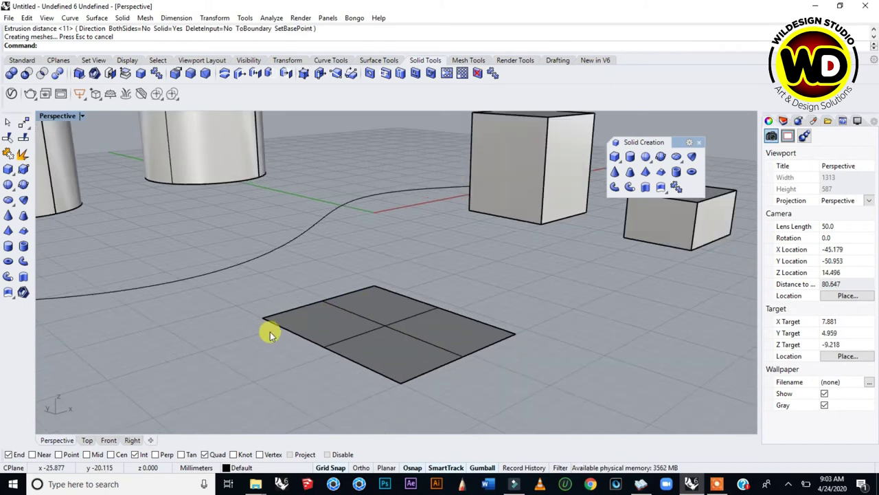
# - Extrude the flat rectangular surface straight upward 9 mm as a solid, with BothSides set to No
pyautogui.click(122, 18)
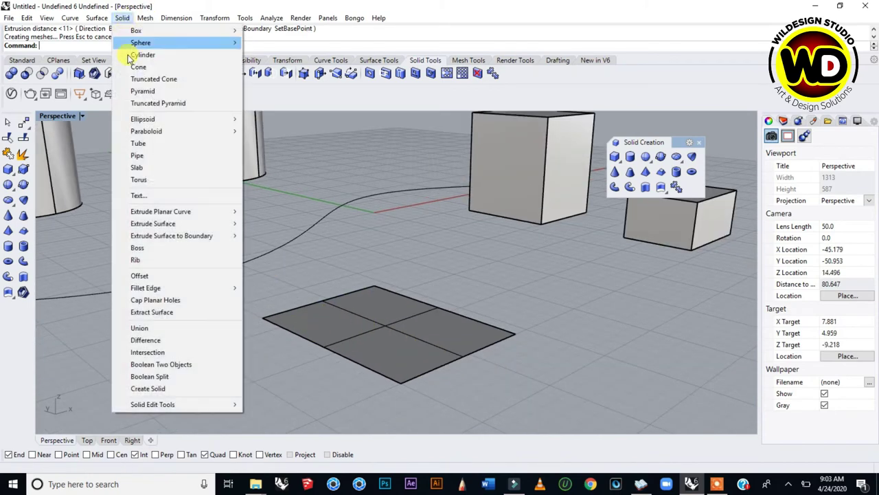
pyautogui.moveTo(203, 226)
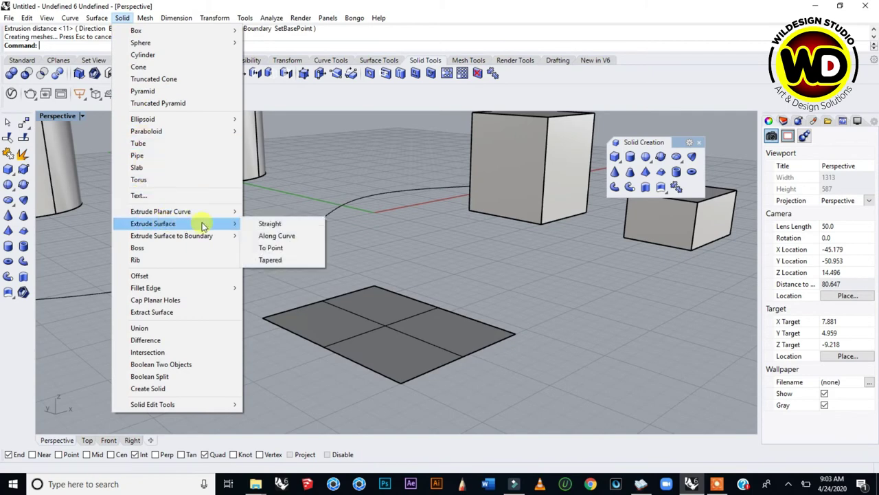
pyautogui.click(268, 225)
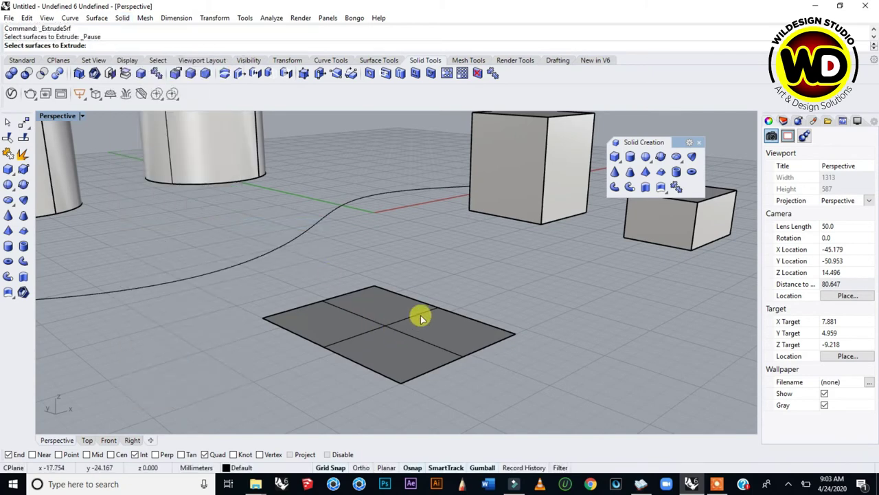
pyautogui.scroll(-2, 421, 317)
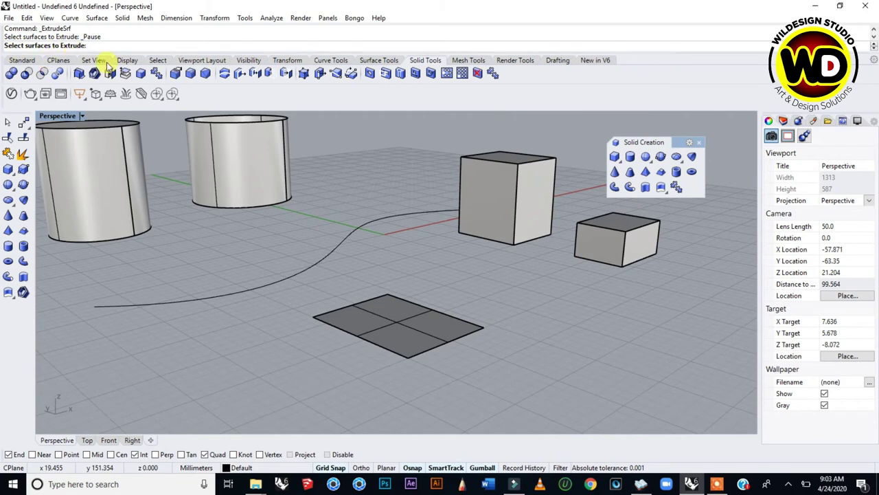
pyautogui.moveTo(404, 275); pyautogui.dragTo(402, 278, button='right')
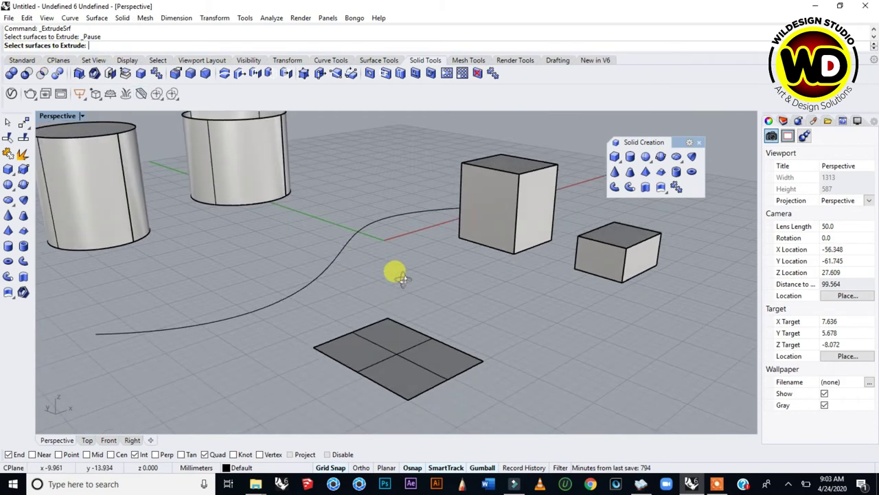
pyautogui.rightClick(398, 358)
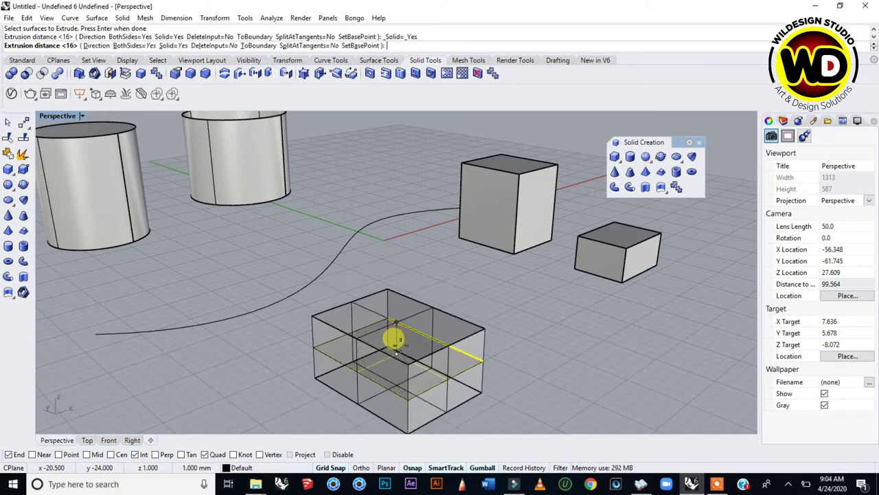
pyautogui.scroll(-2, 393, 275)
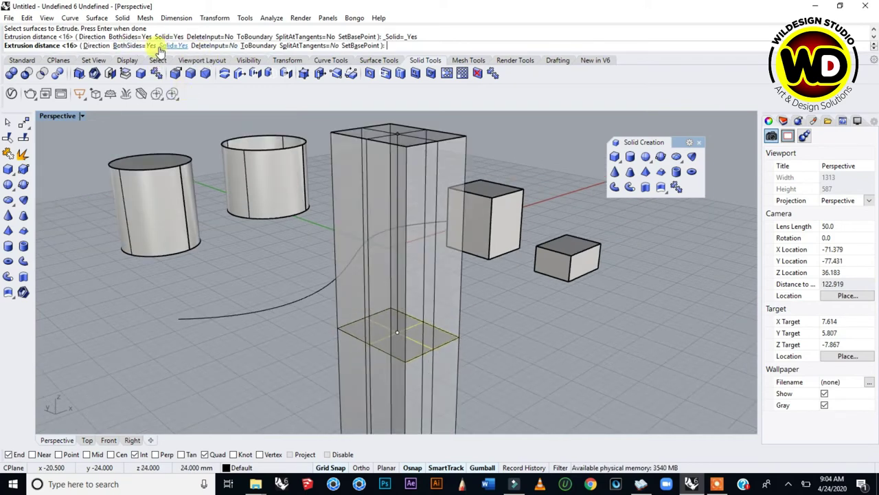
pyautogui.click(132, 46)
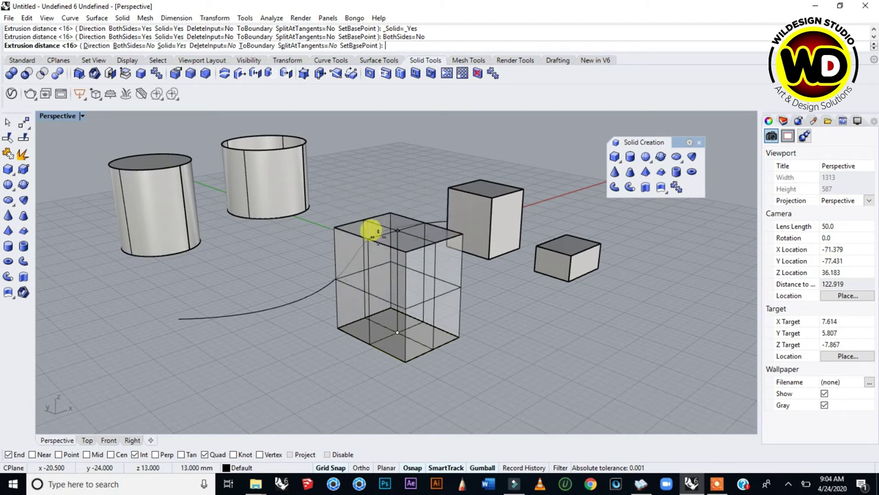
pyautogui.click(374, 259)
# - Examine the block extruded from the surface from several angles, comparing it with the cylinders and boxes
pyautogui.moveTo(412, 291); pyautogui.dragTo(434, 288, button='right')
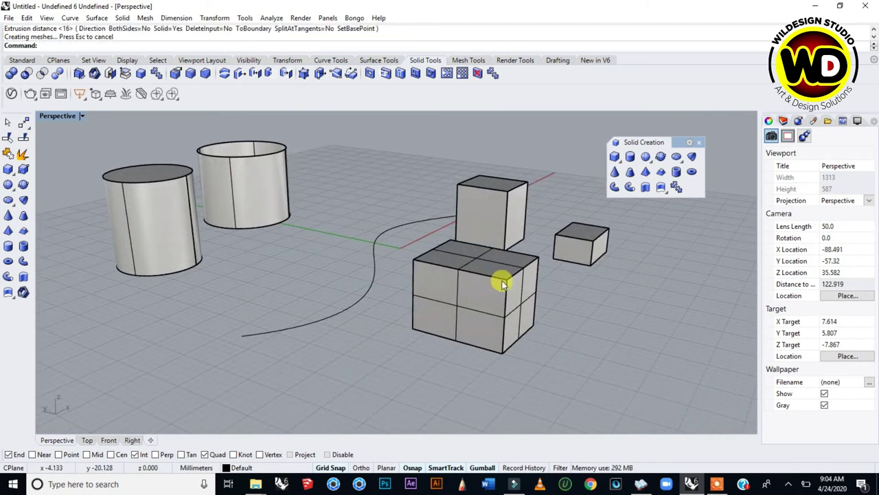
pyautogui.moveTo(503, 283); pyautogui.dragTo(472, 294, button='right')
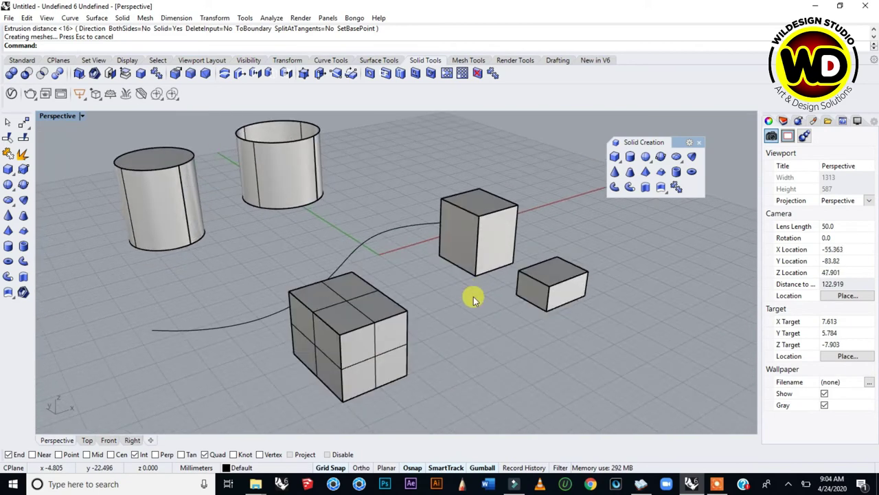
pyautogui.scroll(2, 360, 312)
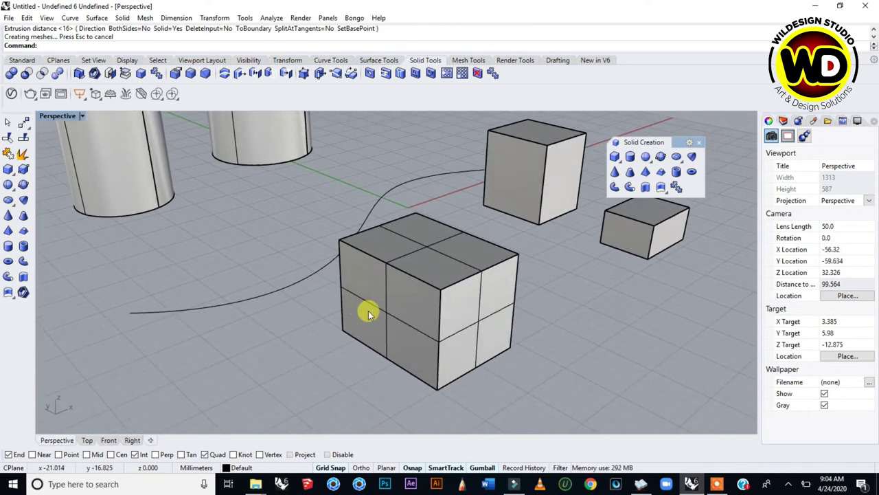
pyautogui.scroll(-2, 369, 314)
pyautogui.scroll(2, 435, 287)
pyautogui.scroll(-2, 432, 289)
pyautogui.moveTo(432, 288); pyautogui.dragTo(420, 306, button='right')
pyautogui.scroll(-2, 406, 298)
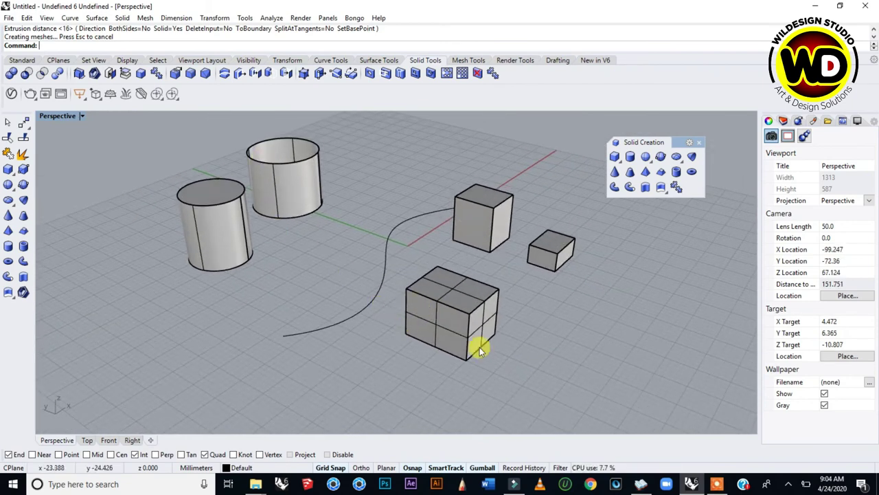
pyautogui.moveTo(469, 344); pyautogui.dragTo(461, 318, button='right')
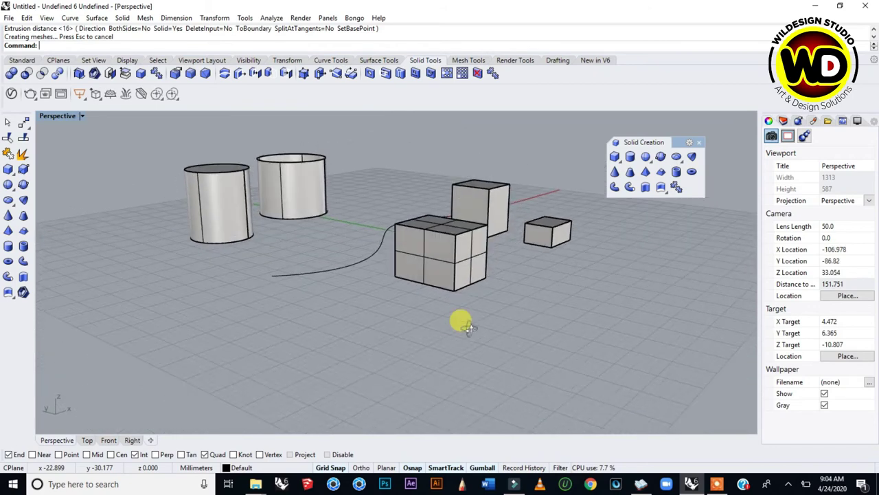
pyautogui.scroll(2, 471, 264)
pyautogui.moveTo(464, 265); pyautogui.dragTo(470, 274, button='right')
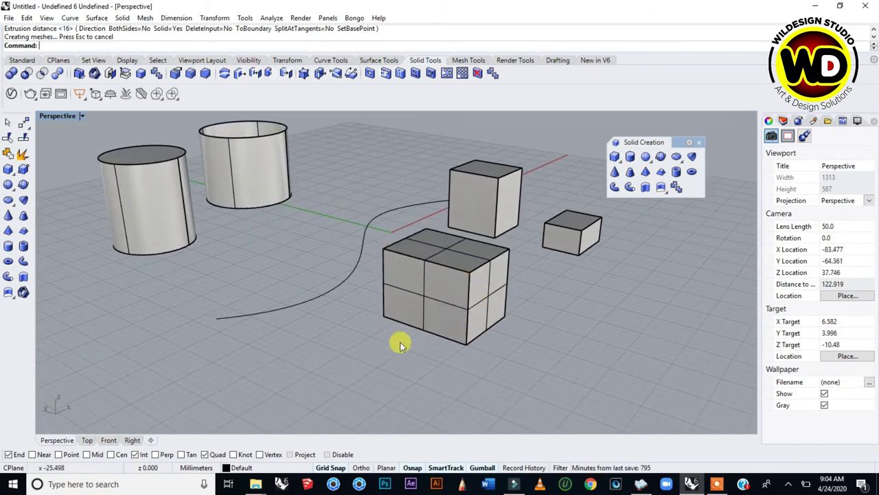
pyautogui.scroll(-2, 457, 297)
pyautogui.moveTo(466, 290)
pyautogui.mouseDown(button='right')
pyautogui.moveTo(422, 295)
pyautogui.moveTo(460, 302)
pyautogui.mouseUp(button='right')
pyautogui.scroll(2, 457, 302)
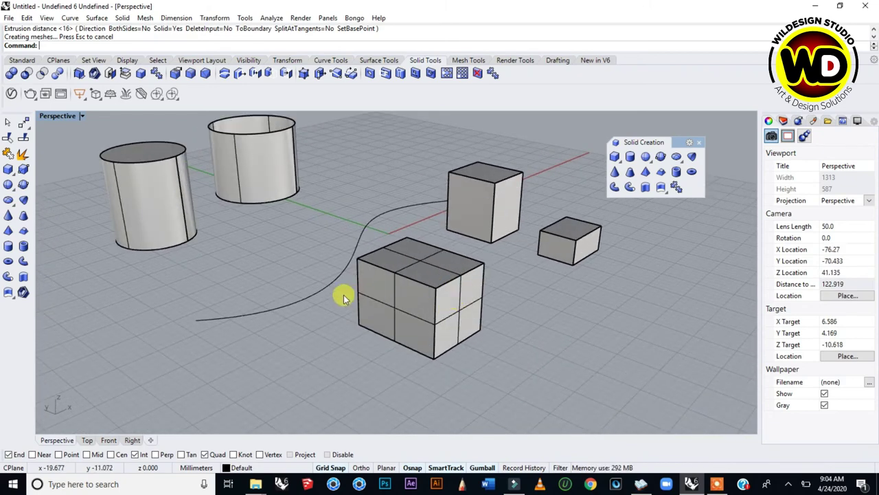
# - Extrude the block's end face 14 mm outward as a solid, trying BothSides=Yes and Solid=No before restoring BothSides=No and Solid=Yes
pyautogui.rightClick(252, 241)
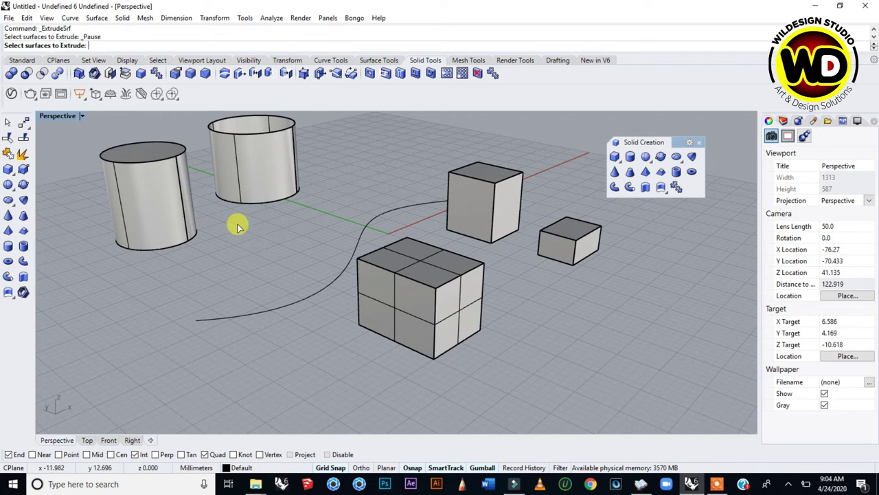
pyautogui.rightClick(467, 318)
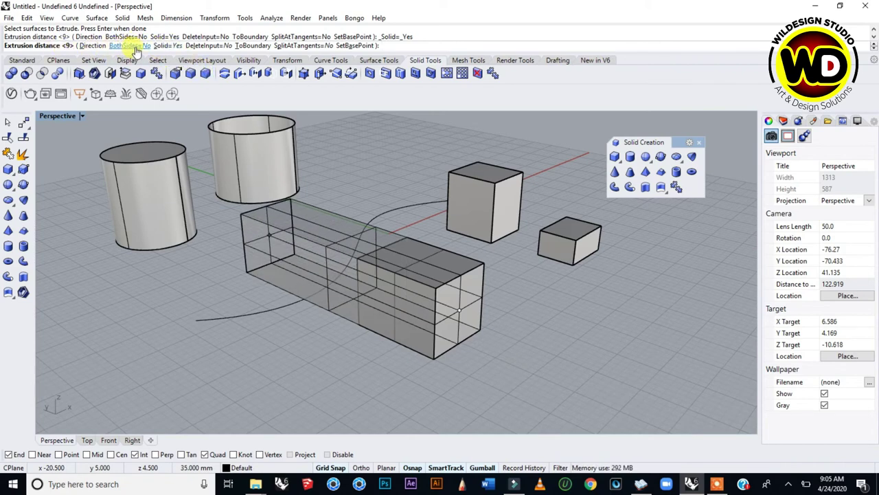
pyautogui.click(128, 47)
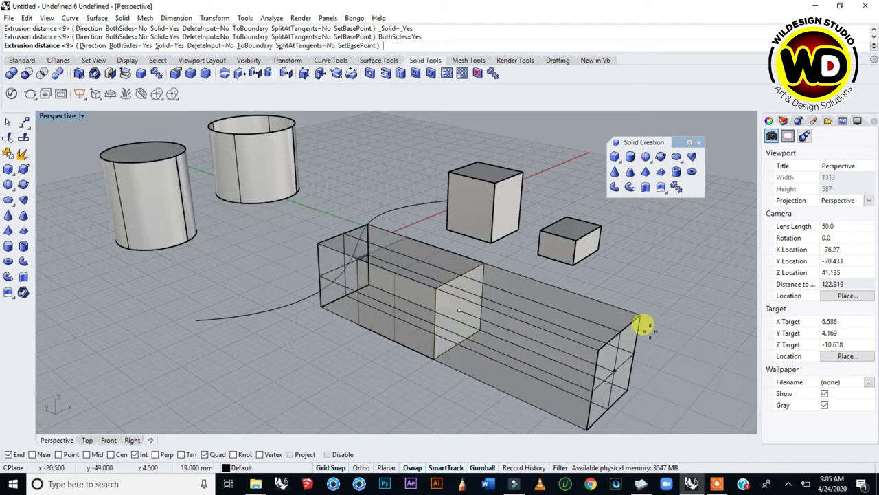
pyautogui.click(169, 46)
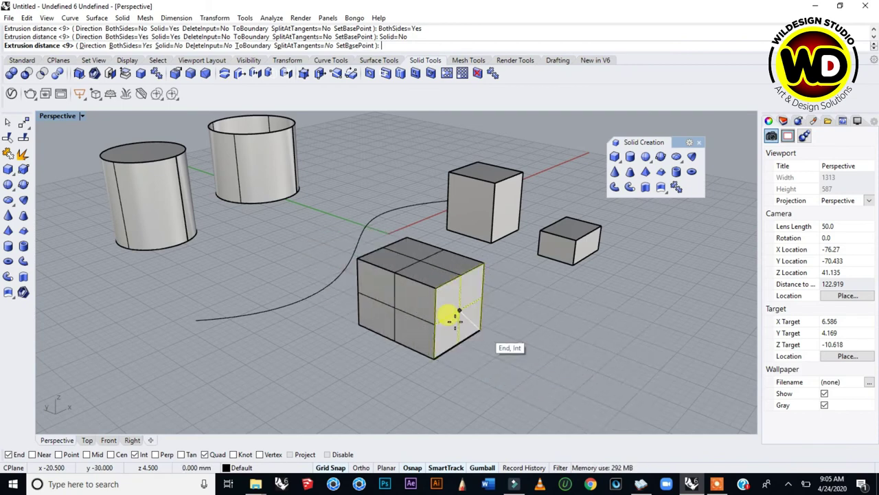
pyautogui.click(165, 46)
pyautogui.click(123, 46)
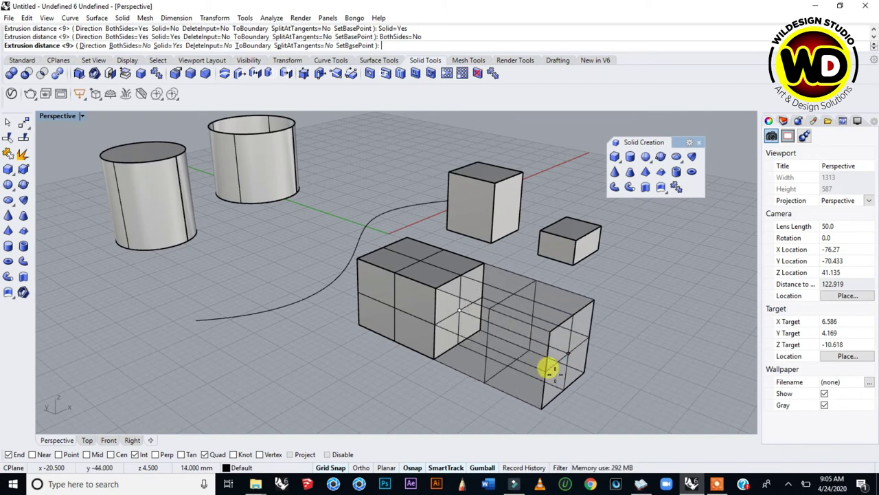
pyautogui.click(553, 370)
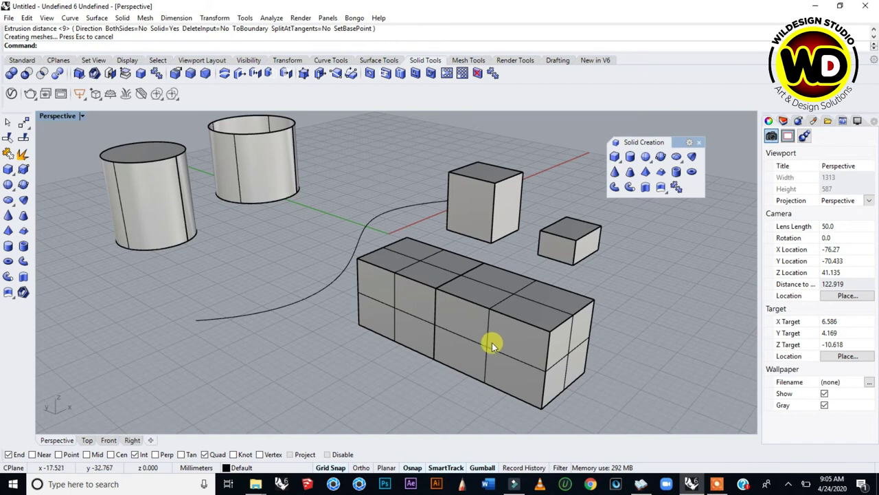
# - Extrude the rear segment's long side face 13 mm outward, and the new block's top face 9 mm upward, both as solids
pyautogui.press('Return')
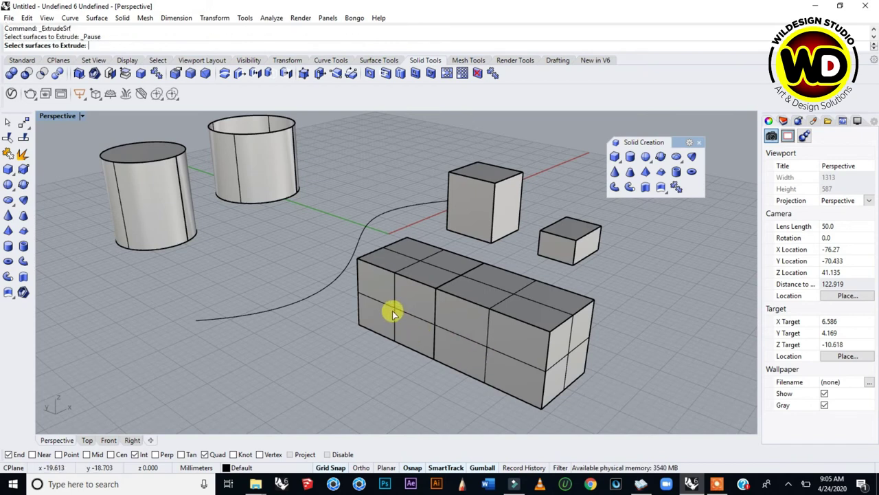
pyautogui.press('Return')
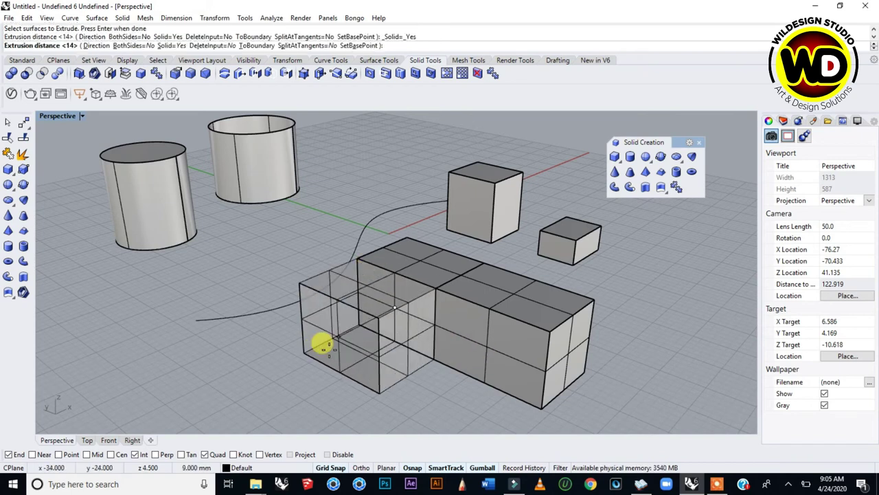
pyautogui.click(352, 354)
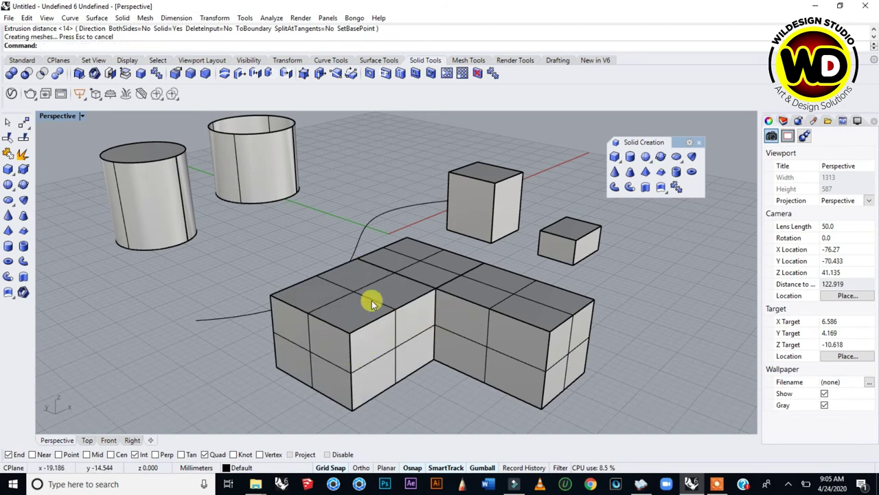
pyautogui.press('Return')
pyautogui.press('Return')
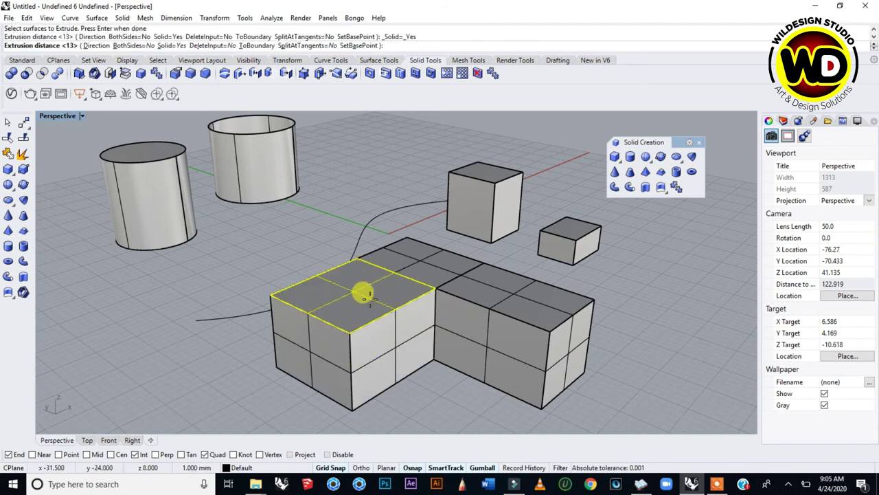
pyautogui.click(358, 208)
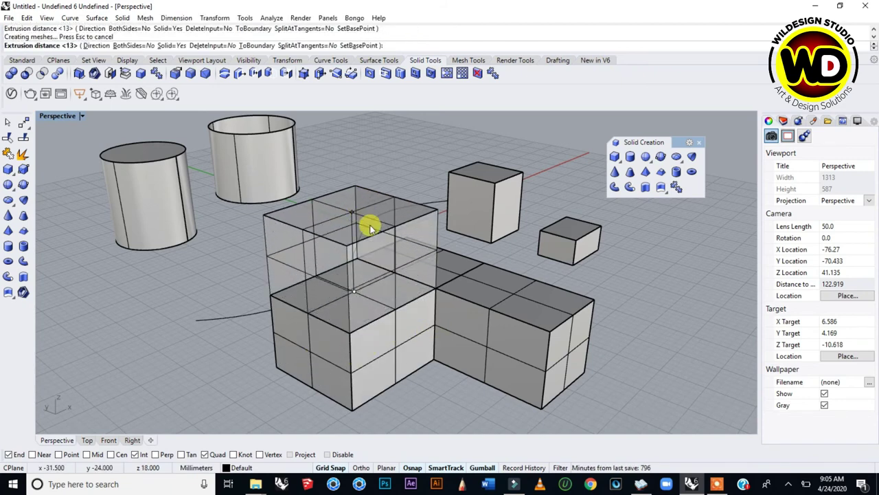
# - Extrude the front segment's opposite side face 14 mm outward as a solid
pyautogui.moveTo(622, 344); pyautogui.dragTo(387, 334, button='right')
pyautogui.press('Return')
pyautogui.moveTo(278, 318); pyautogui.dragTo(175, 317, button='right')
pyautogui.click(163, 310)
pyautogui.press('Return')
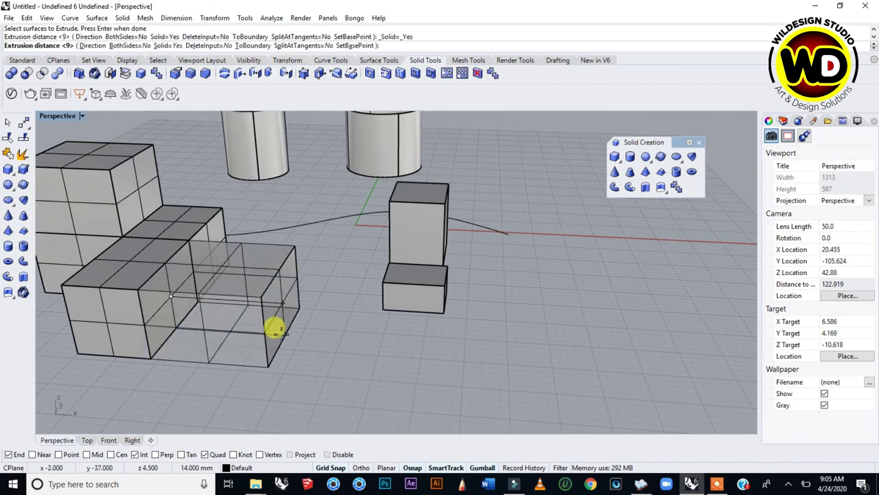
pyautogui.press('Return')
# - Extrude the small box's front face 11 mm outward as a solid, keeping BothSides=No
pyautogui.scroll(-5, 272, 292)
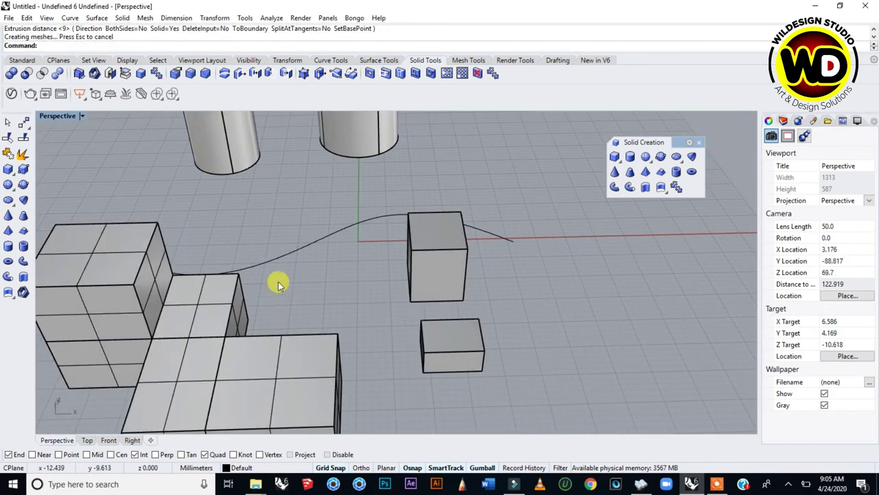
pyautogui.scroll(6, 224, 267)
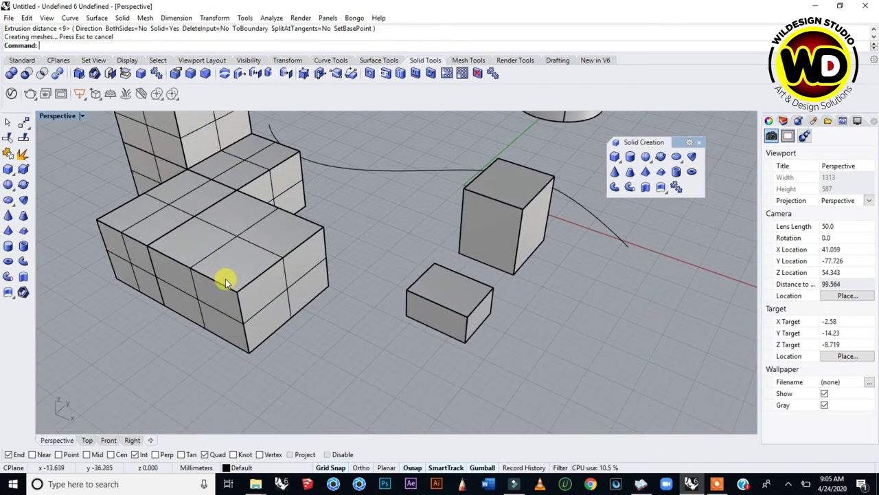
pyautogui.moveTo(303, 273); pyautogui.dragTo(399, 307, button='right')
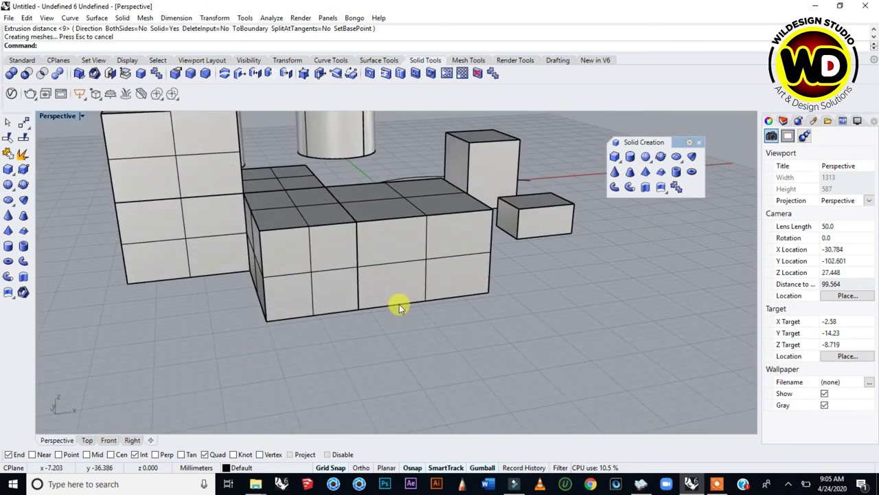
pyautogui.click(315, 280)
pyautogui.click(348, 333)
pyautogui.scroll(-3, 414, 361)
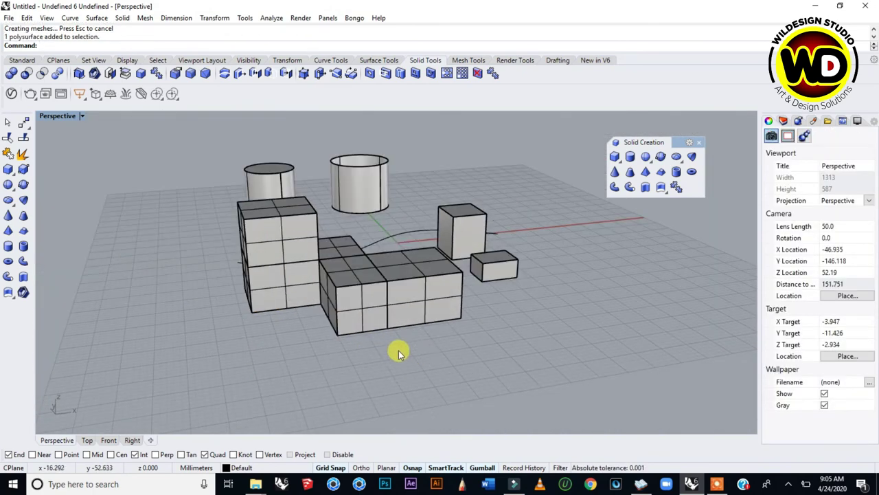
pyautogui.scroll(3, 483, 291)
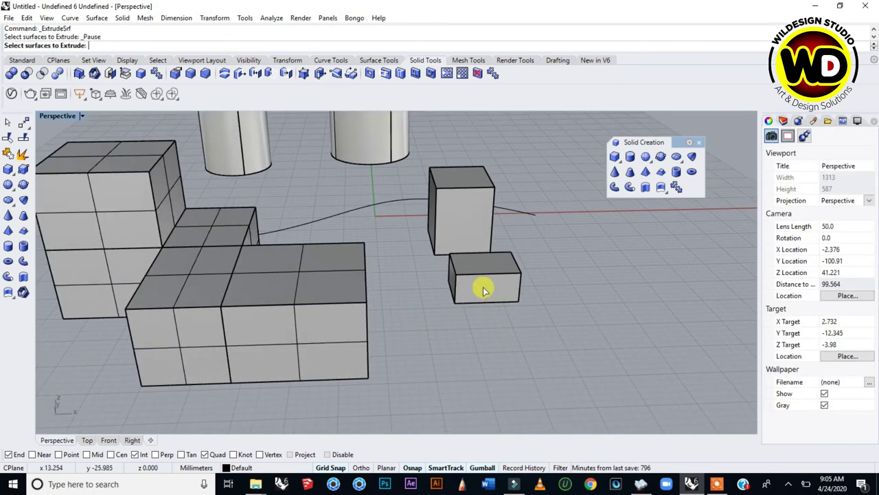
pyautogui.press('Return')
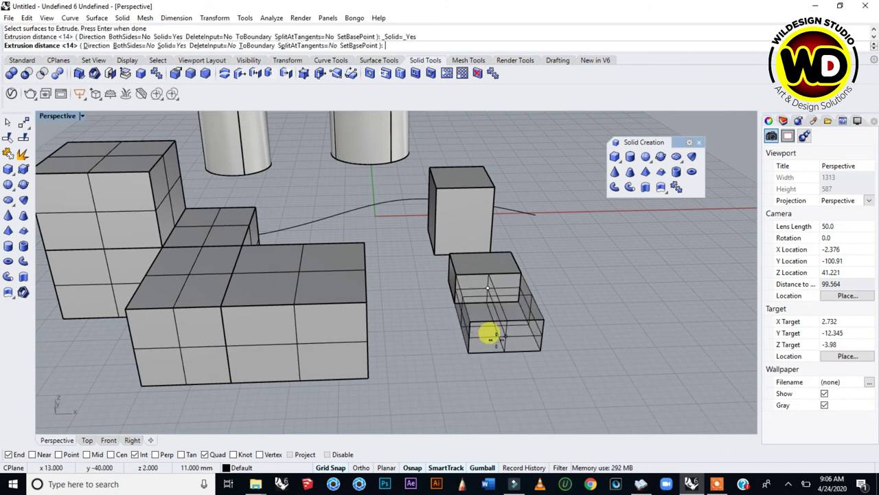
pyautogui.click(507, 319)
pyautogui.moveTo(507, 318); pyautogui.dragTo(414, 321, button='right')
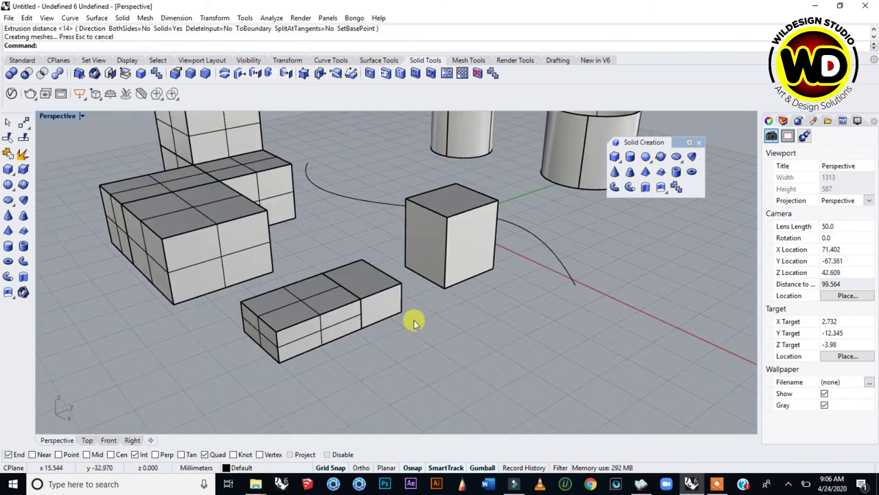
# - Extrude the taller box's side face outward as a solid, keeping BothSides=No
pyautogui.rightClick(469, 257)
pyautogui.press('Return')
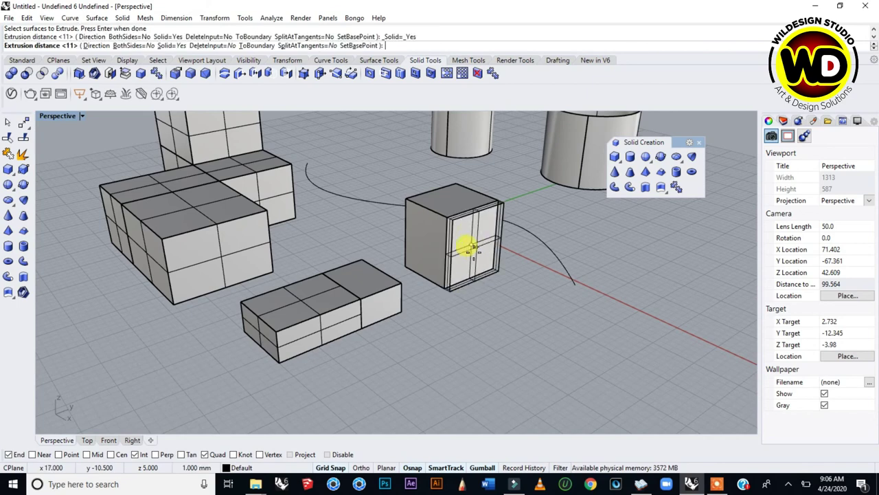
pyautogui.press('Escape')
pyautogui.moveTo(479, 291); pyautogui.dragTo(450, 284, button='right')
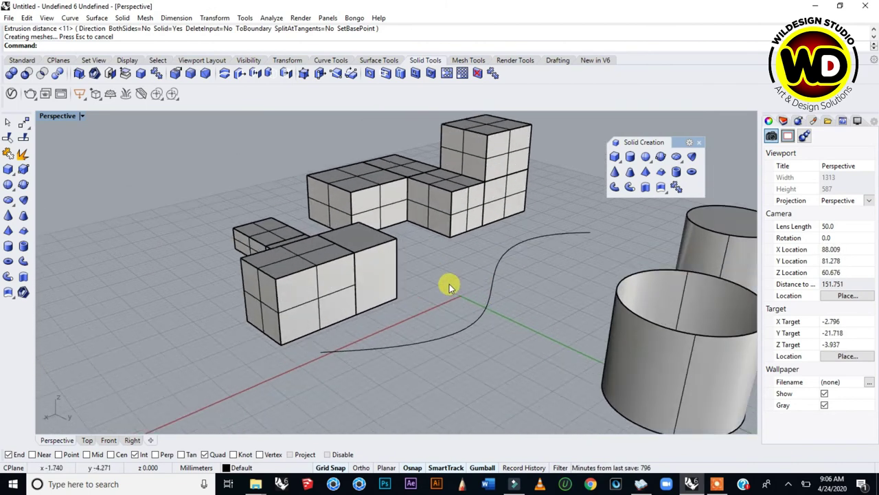
# - Review the surface and solid extrude commands available for the open S-shaped curve
pyautogui.click(452, 336)
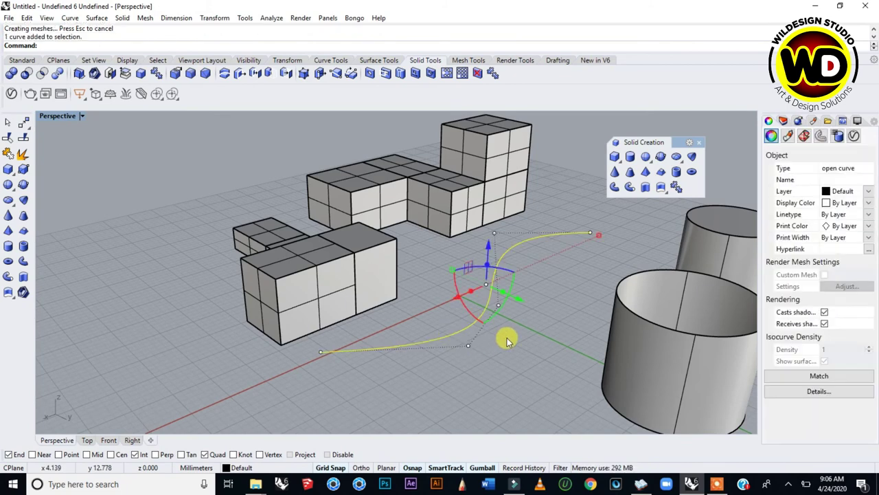
pyautogui.click(507, 338)
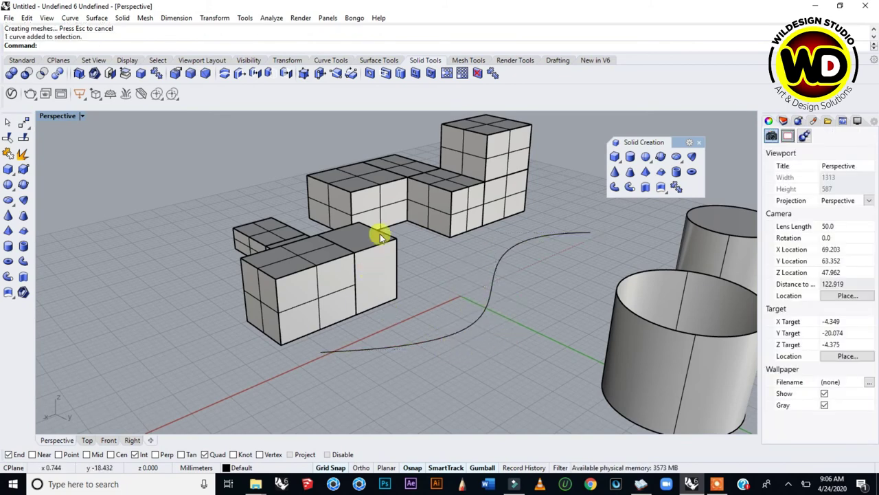
pyautogui.moveTo(407, 312); pyautogui.dragTo(433, 344, button='right')
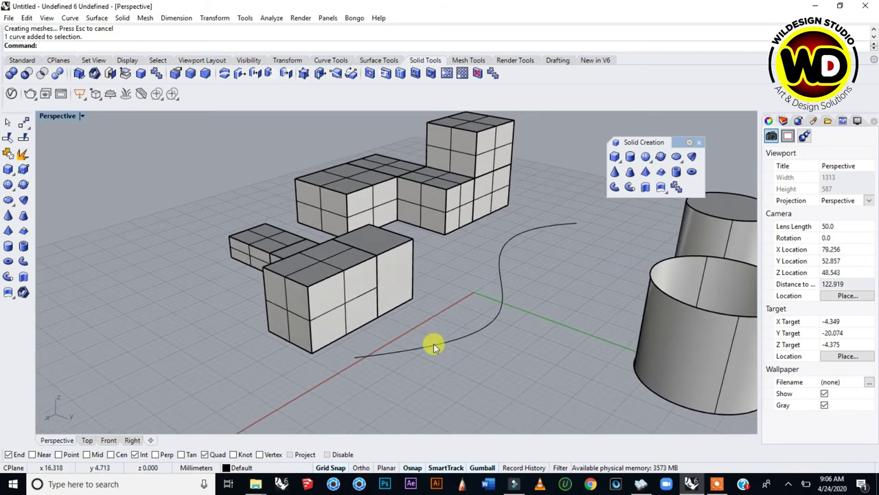
pyautogui.click(100, 20)
pyautogui.moveTo(179, 172)
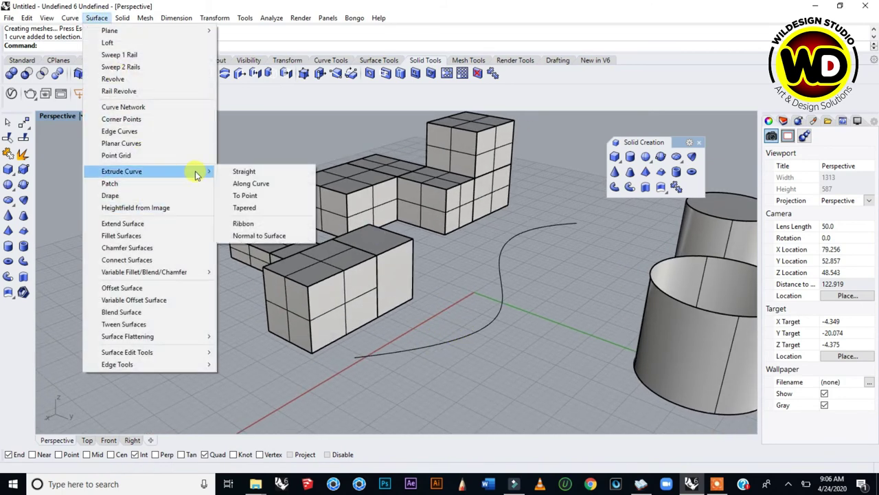
pyautogui.moveTo(122, 18)
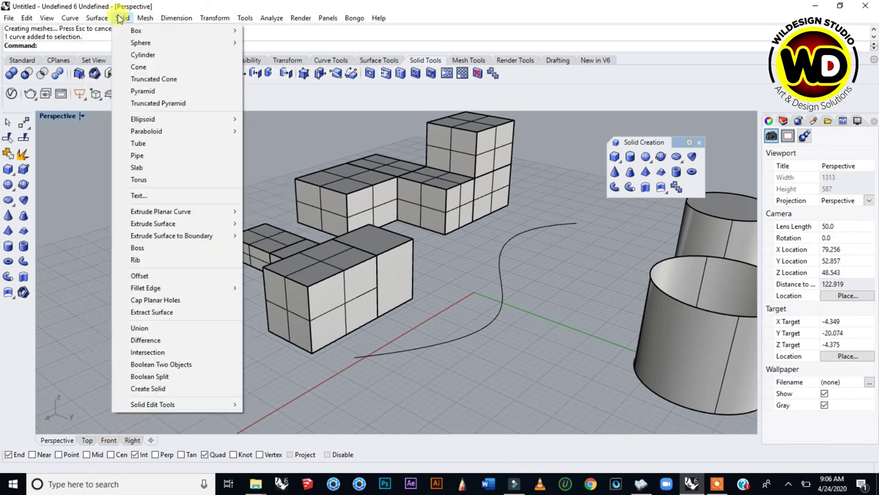
pyautogui.moveTo(236, 216)
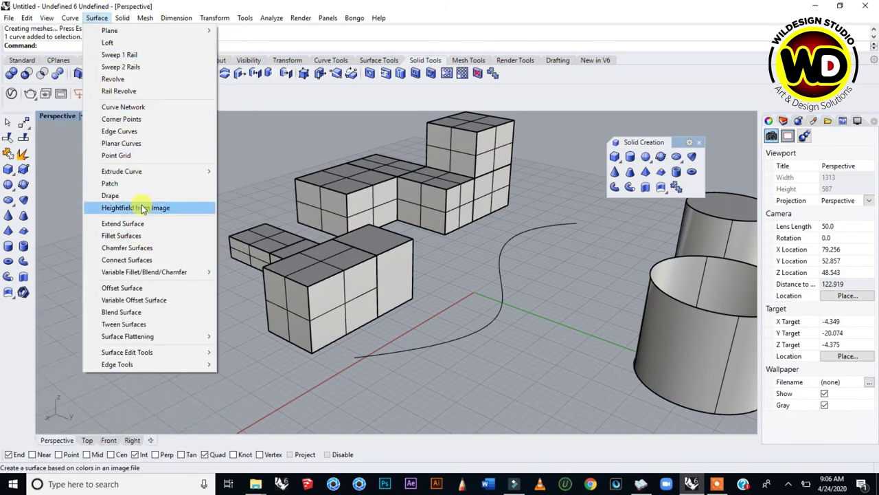
# - Extrude the open S-shaped curve straight as a surface with BothSides=Yes and Solid=No
pyautogui.click(244, 171)
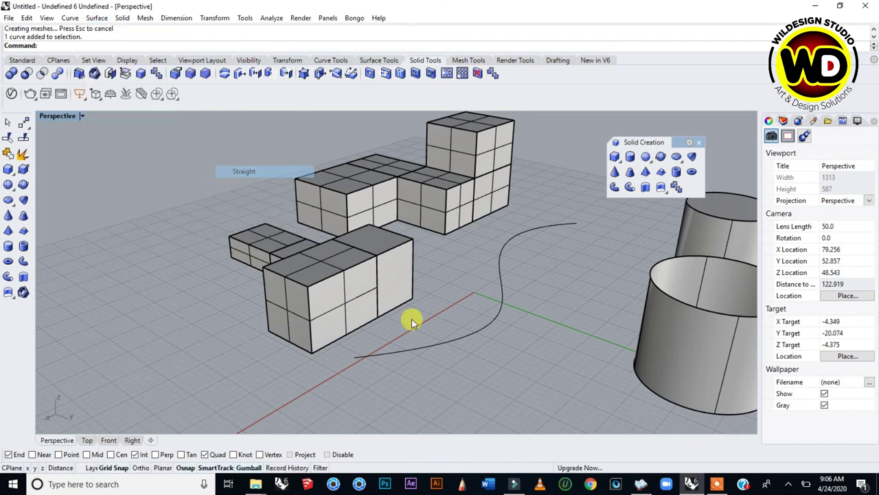
pyautogui.click(457, 337)
pyautogui.press('Return')
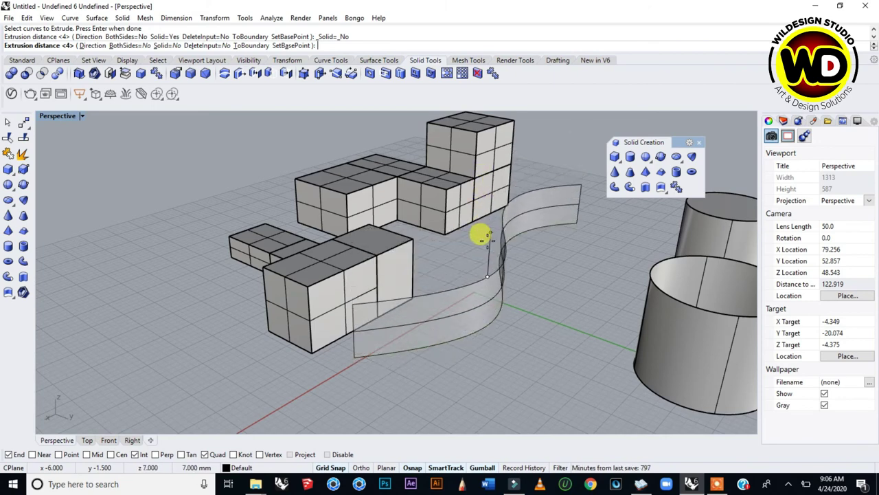
pyautogui.moveTo(488, 213); pyautogui.dragTo(533, 225, button='right')
pyautogui.click(130, 46)
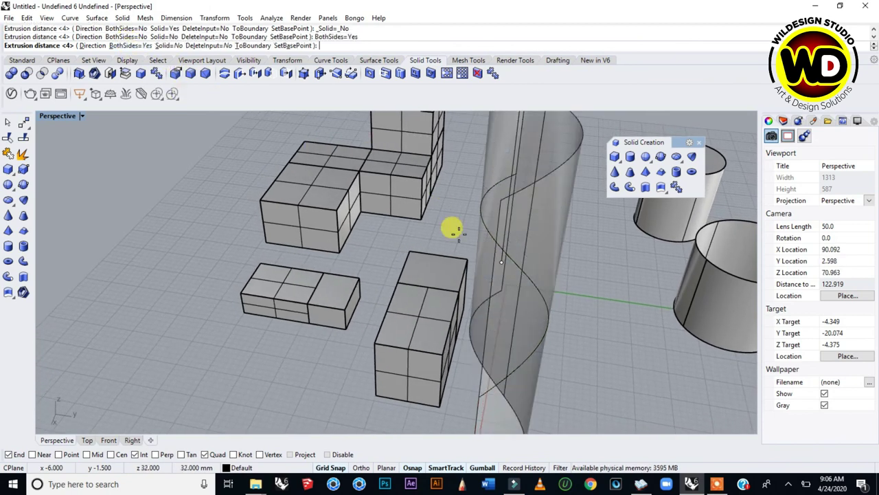
pyautogui.moveTo(506, 252); pyautogui.dragTo(466, 227, button='right')
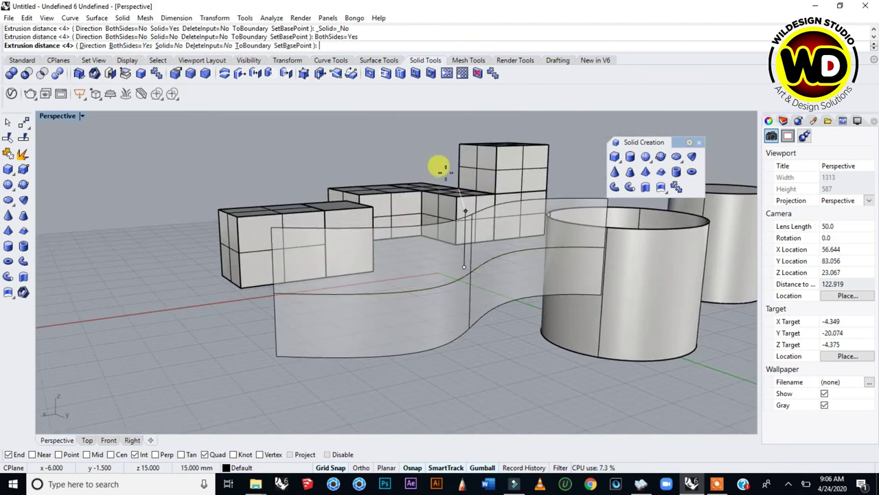
pyautogui.moveTo(412, 204); pyautogui.dragTo(430, 255, button='right')
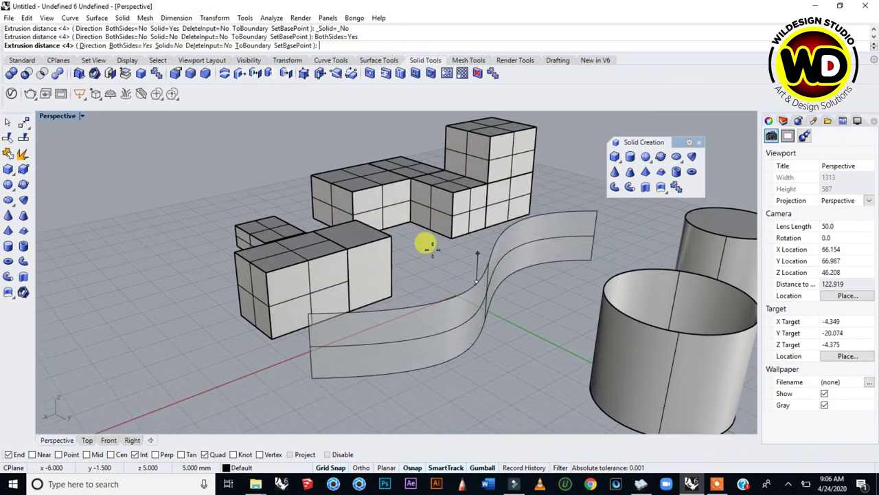
pyautogui.click(424, 221)
# - Set the Perspective viewport to Rendered display and examine the cylinders, blocks and curved wall from several angles
pyautogui.moveTo(479, 329); pyautogui.dragTo(81, 120, button='right')
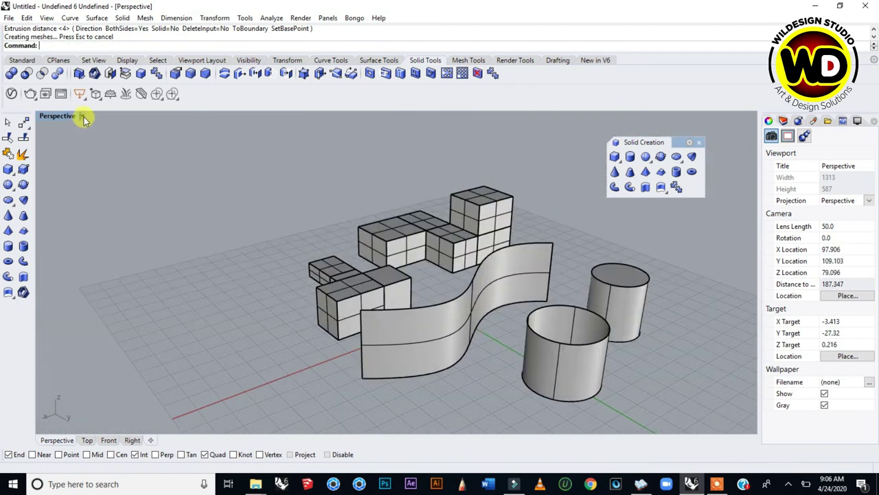
pyautogui.click(83, 117)
pyautogui.click(117, 148)
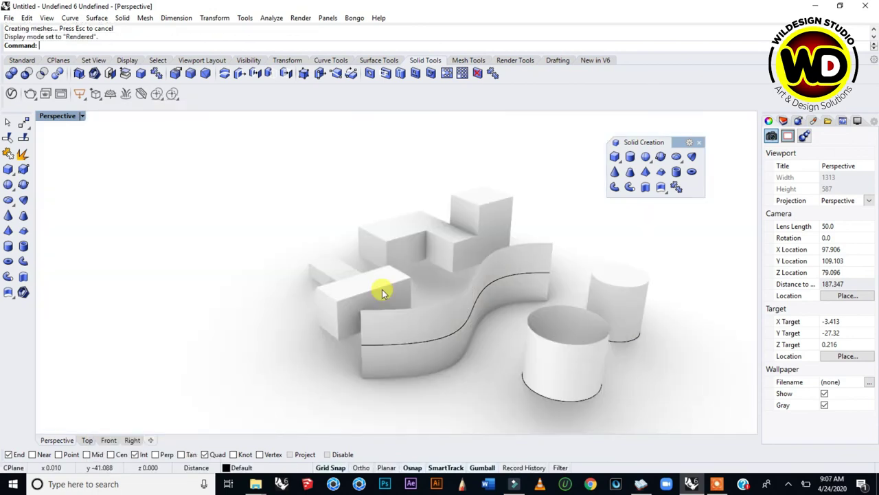
pyautogui.moveTo(473, 350); pyautogui.dragTo(518, 294, button='right')
pyautogui.scroll(6, 518, 293)
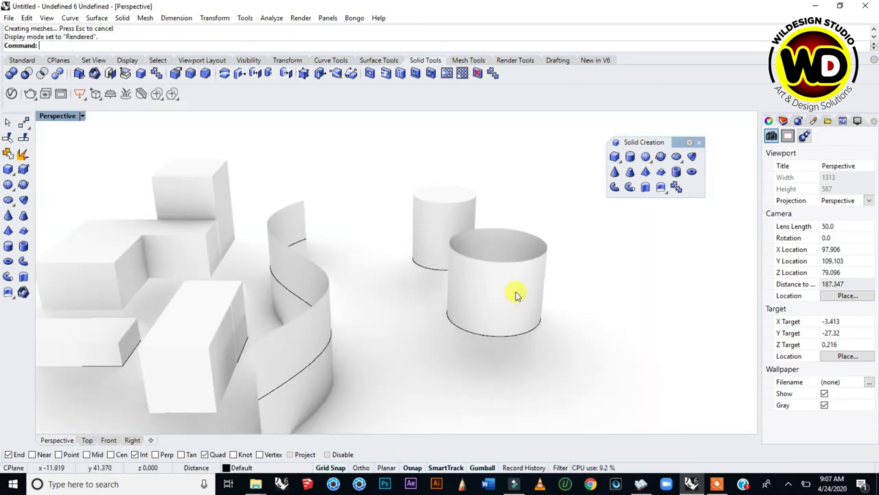
pyautogui.scroll(-4, 346, 310)
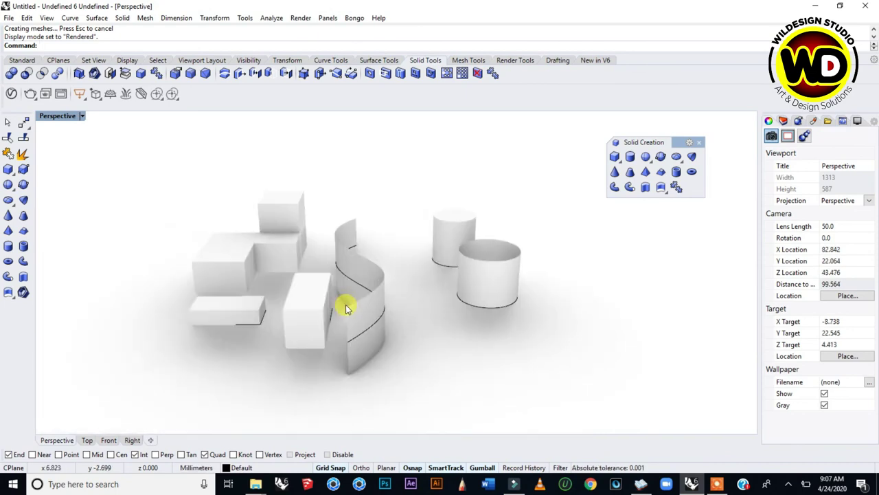
pyautogui.moveTo(331, 317)
pyautogui.mouseDown(button='right')
pyautogui.moveTo(419, 314)
pyautogui.moveTo(295, 320)
pyautogui.moveTo(436, 294)
pyautogui.moveTo(376, 300)
pyautogui.moveTo(254, 198)
pyautogui.mouseUp(button='right')
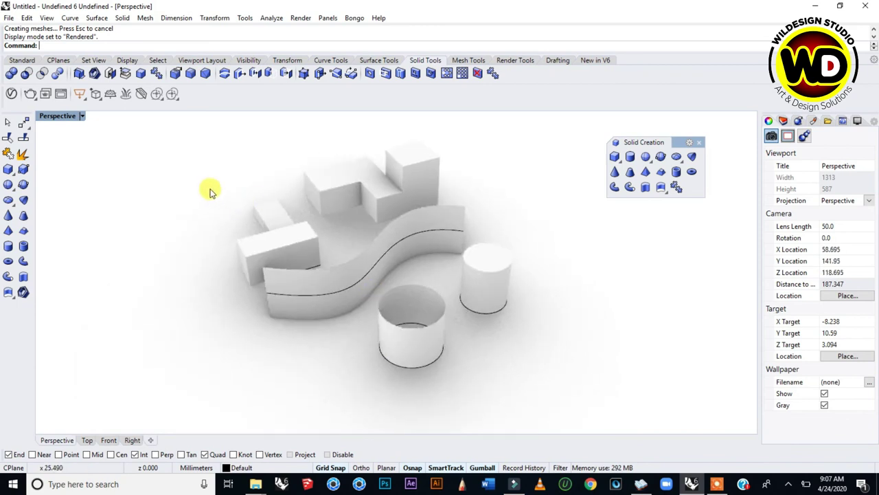
pyautogui.scroll(5, 343, 190)
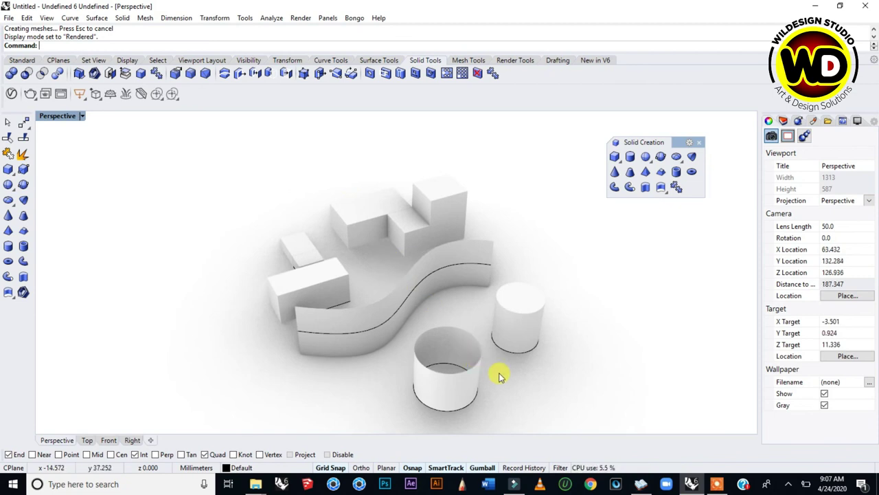
pyautogui.moveTo(501, 376); pyautogui.dragTo(494, 341, button='right')
pyautogui.click(720, 485)
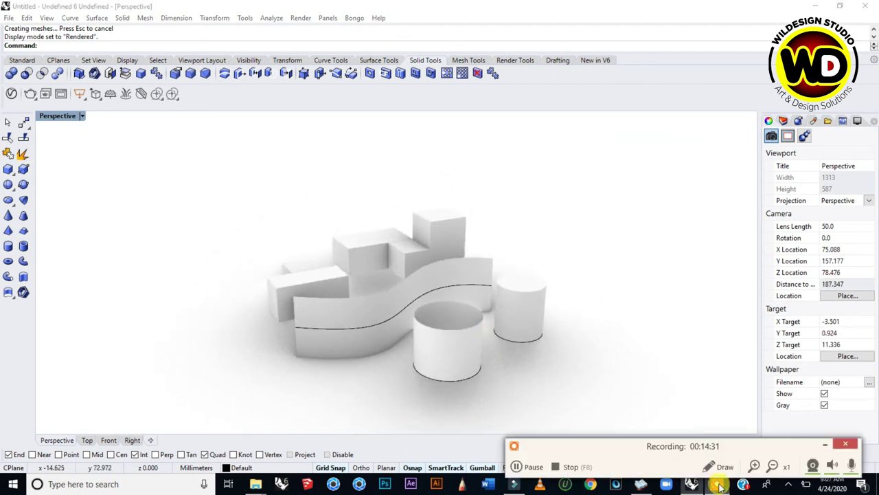